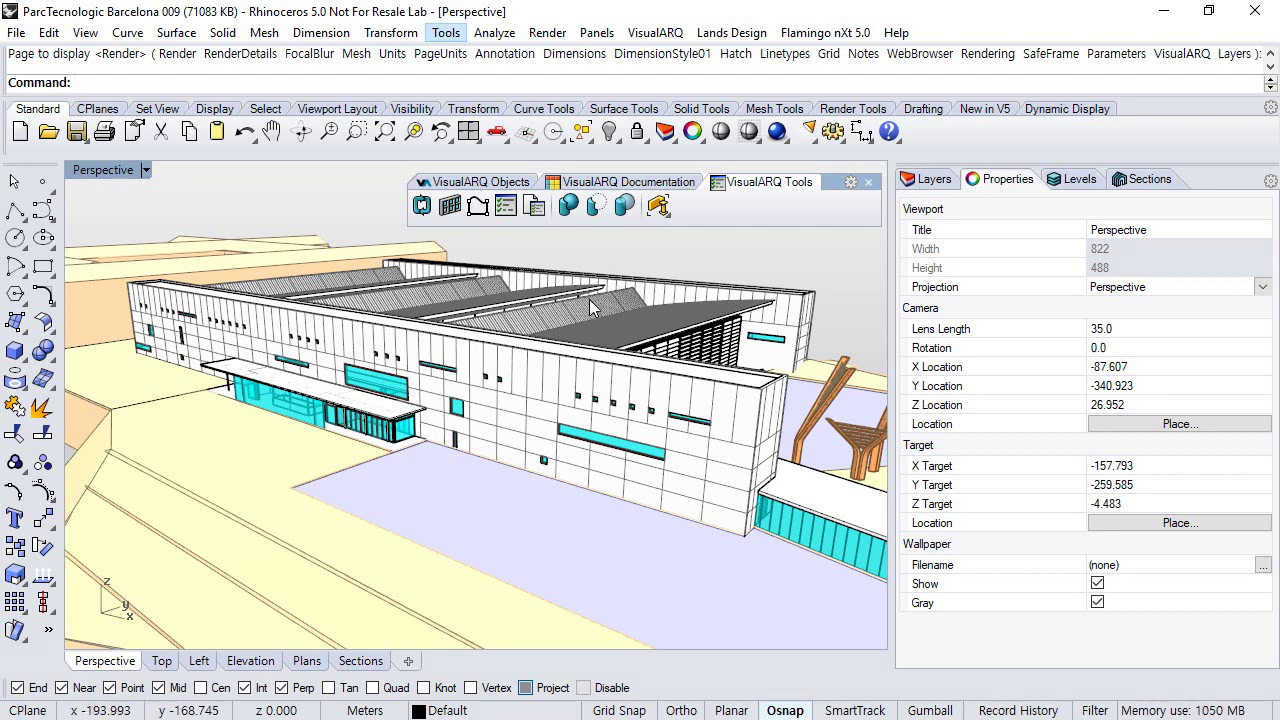
Step: Orbit to a lower angle and inspect the upper wall's architectural properties, then deselect it
right_drag(432, 338, 562, 510)
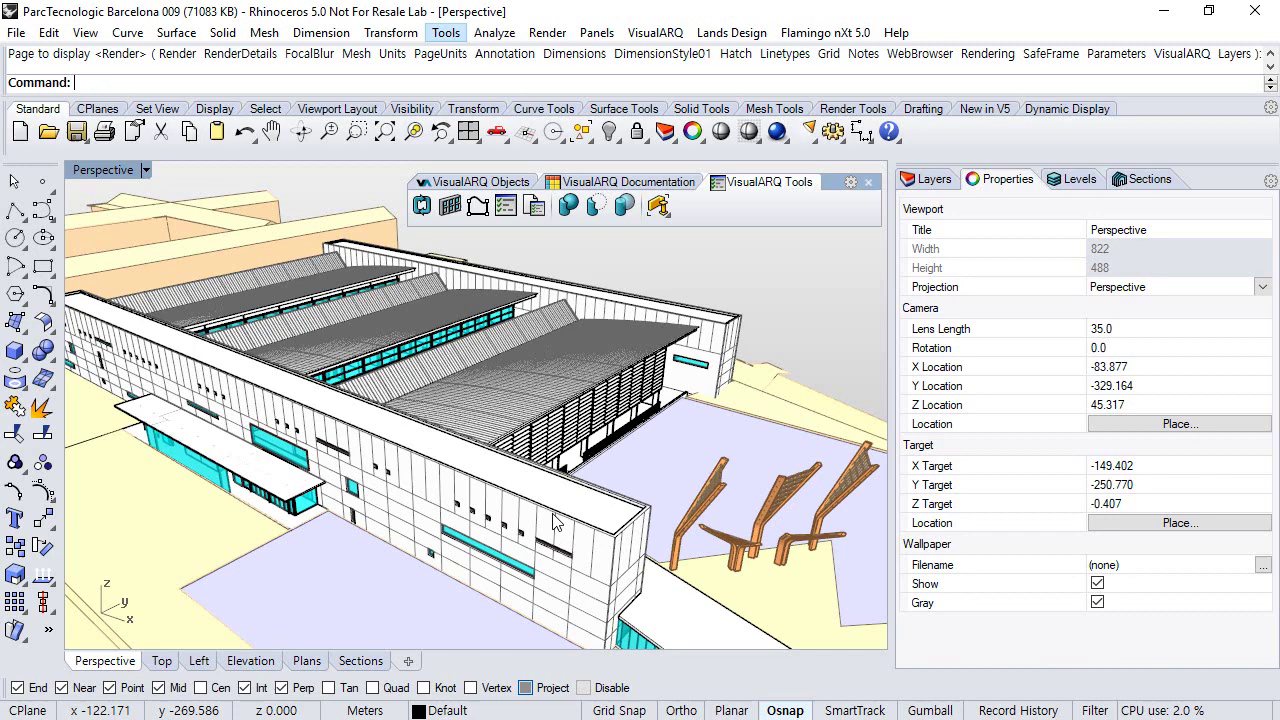
right_drag(558, 530, 548, 487)
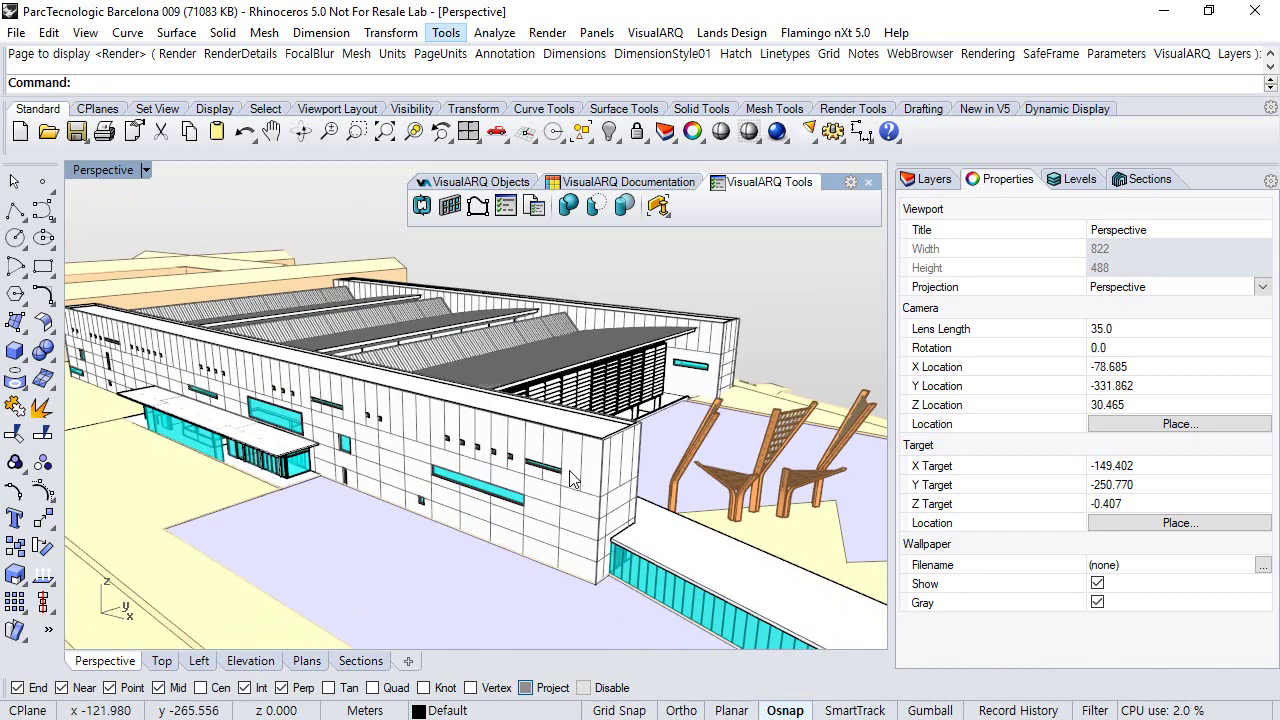
scroll(570, 480, up, 4)
click(573, 459)
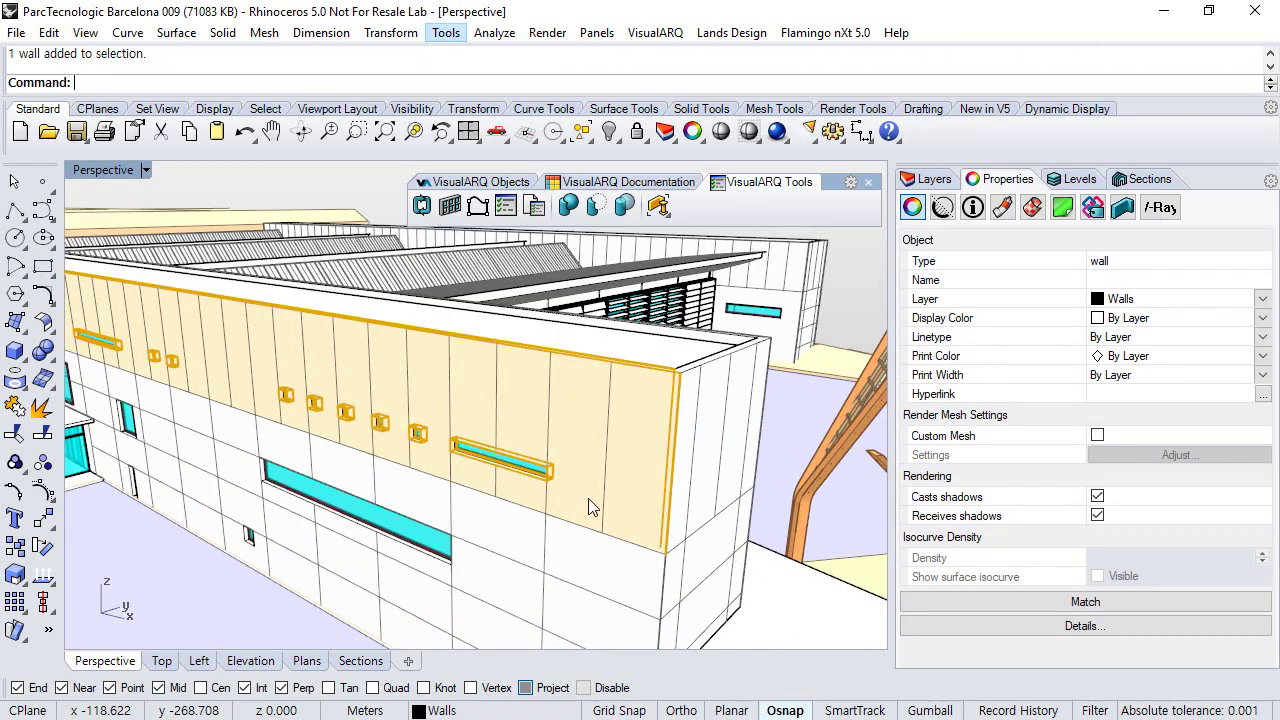
click(1125, 207)
scroll(1180, 320, down, 5)
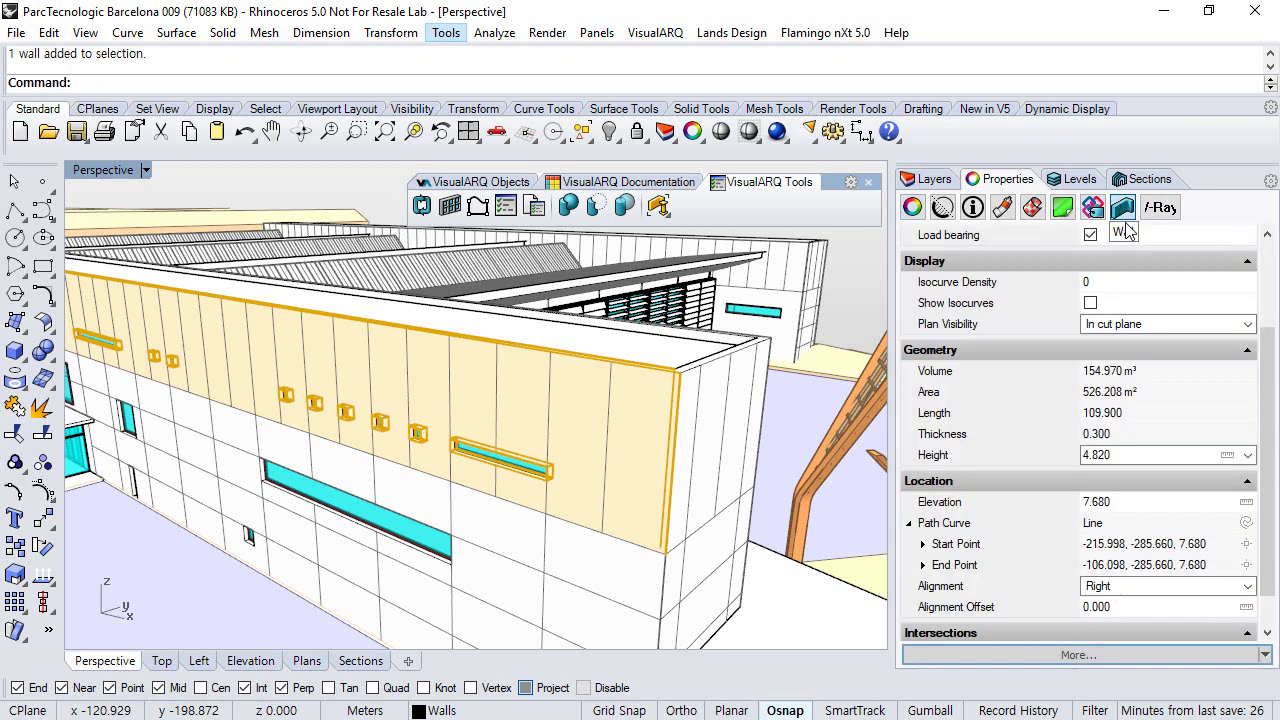
scroll(1268, 356, up, 3)
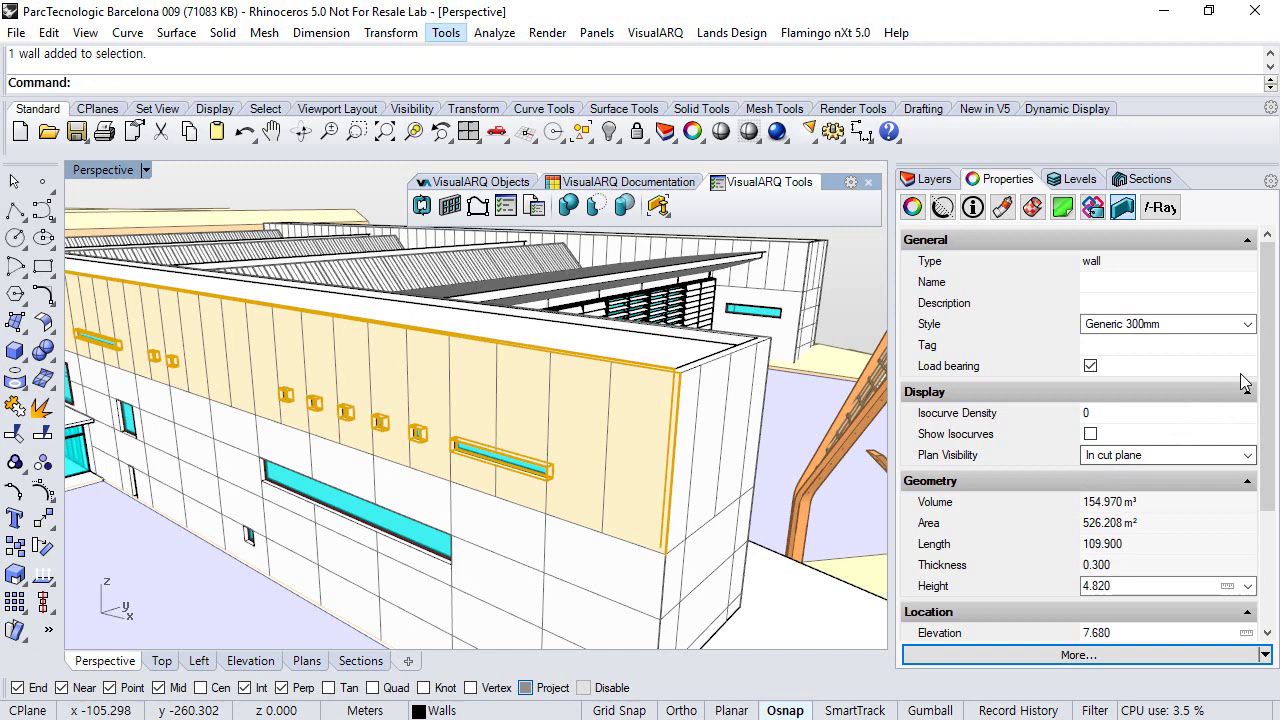
scroll(1257, 455, down, 2)
scroll(1257, 455, down, 1)
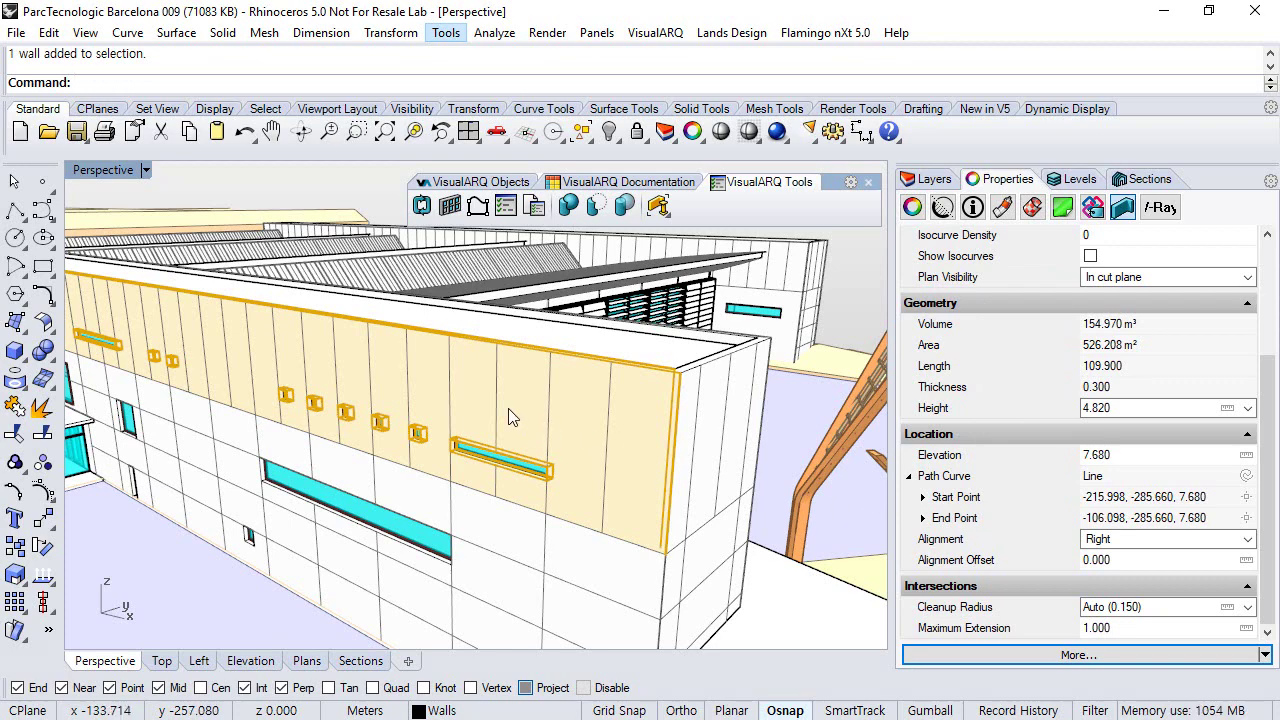
scroll(580, 385, up, 4)
scroll(605, 398, down, 5)
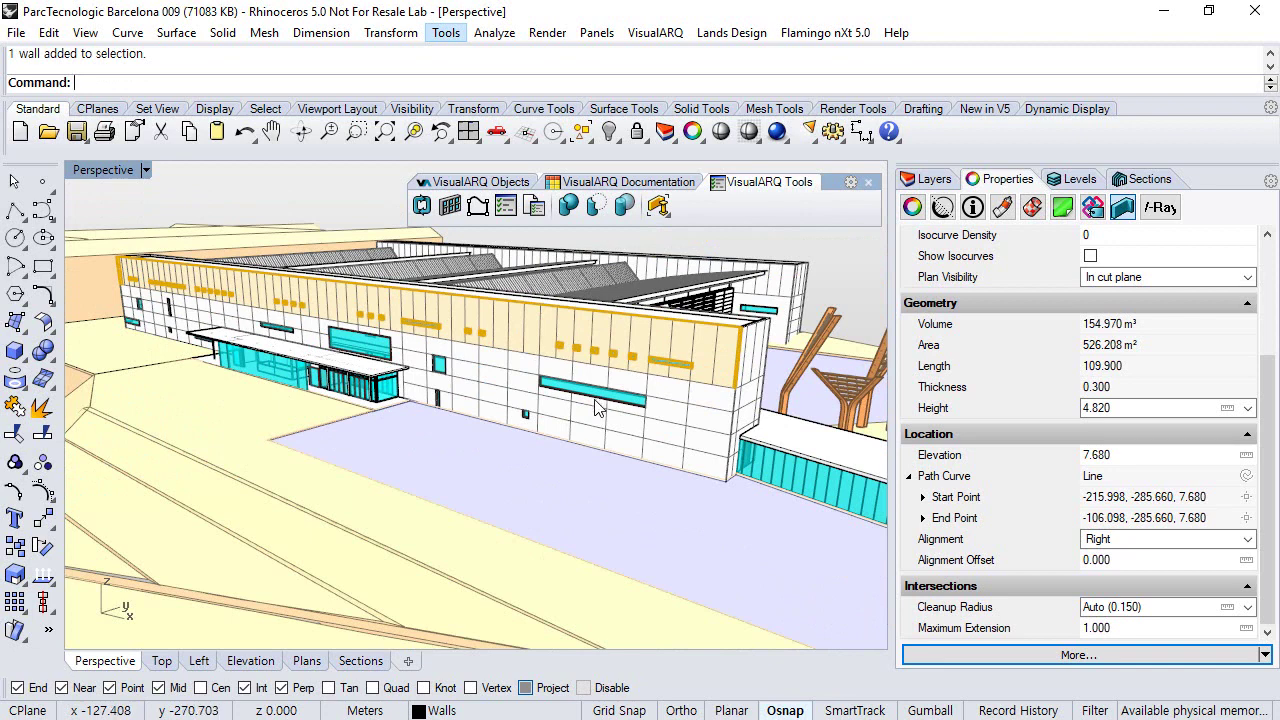
click(831, 268)
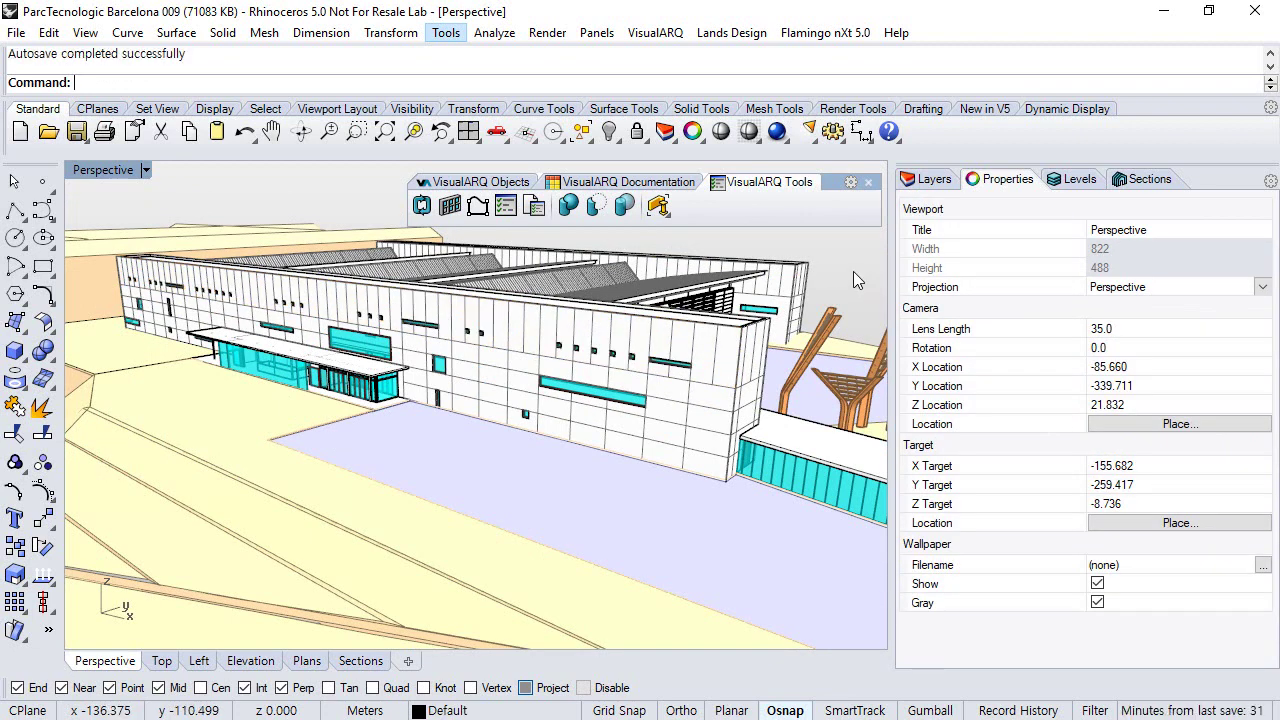
Step: Add a document parameter named Price, category General, data type Currency
click(533, 205)
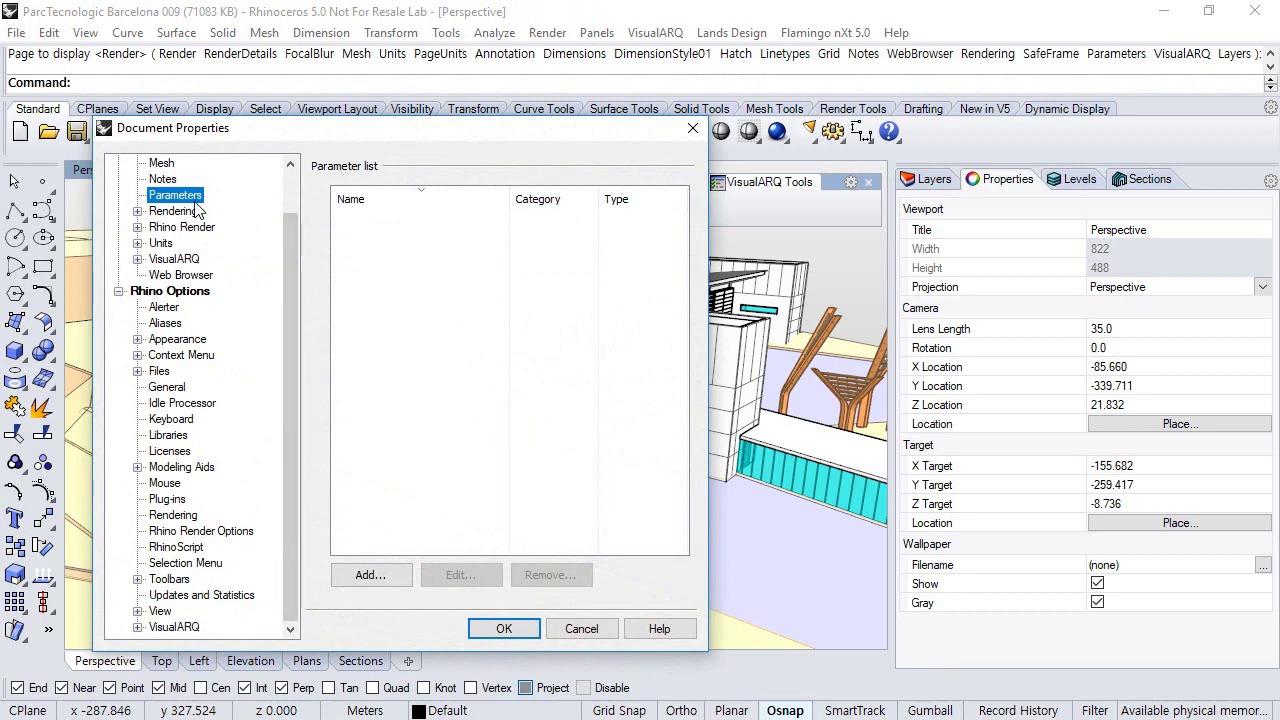
drag(287, 233, 294, 172)
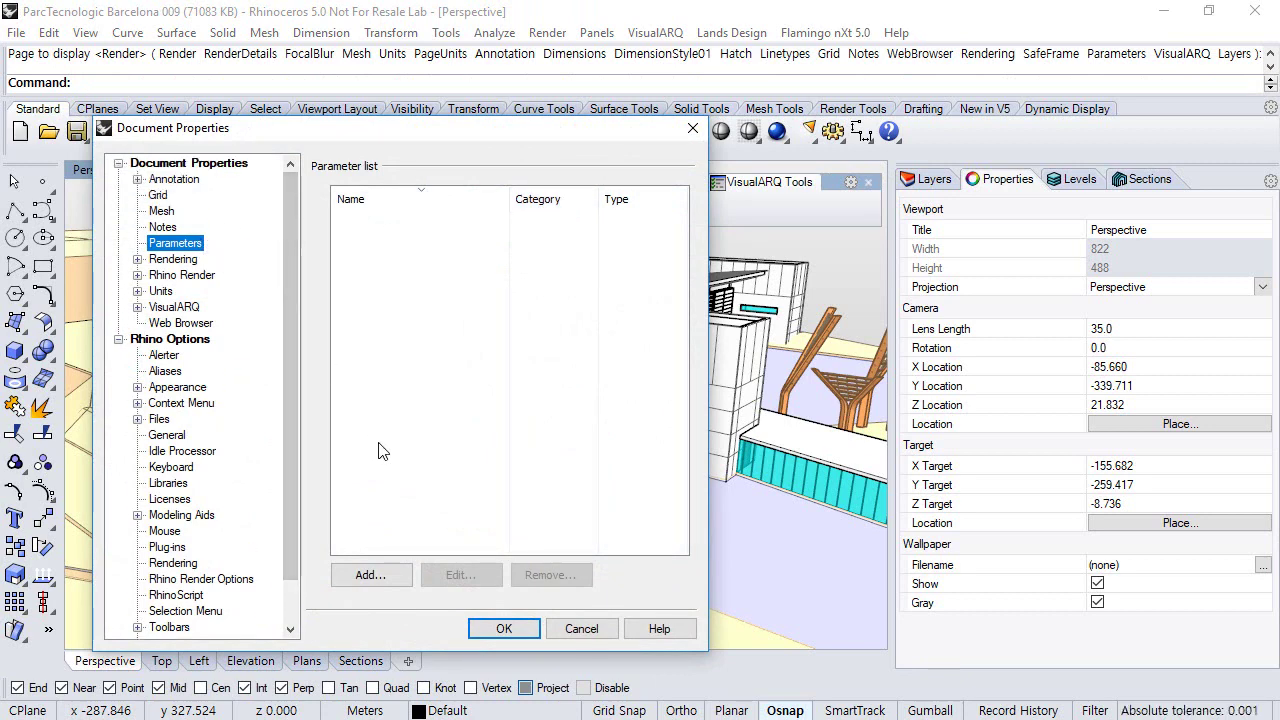
click(370, 578)
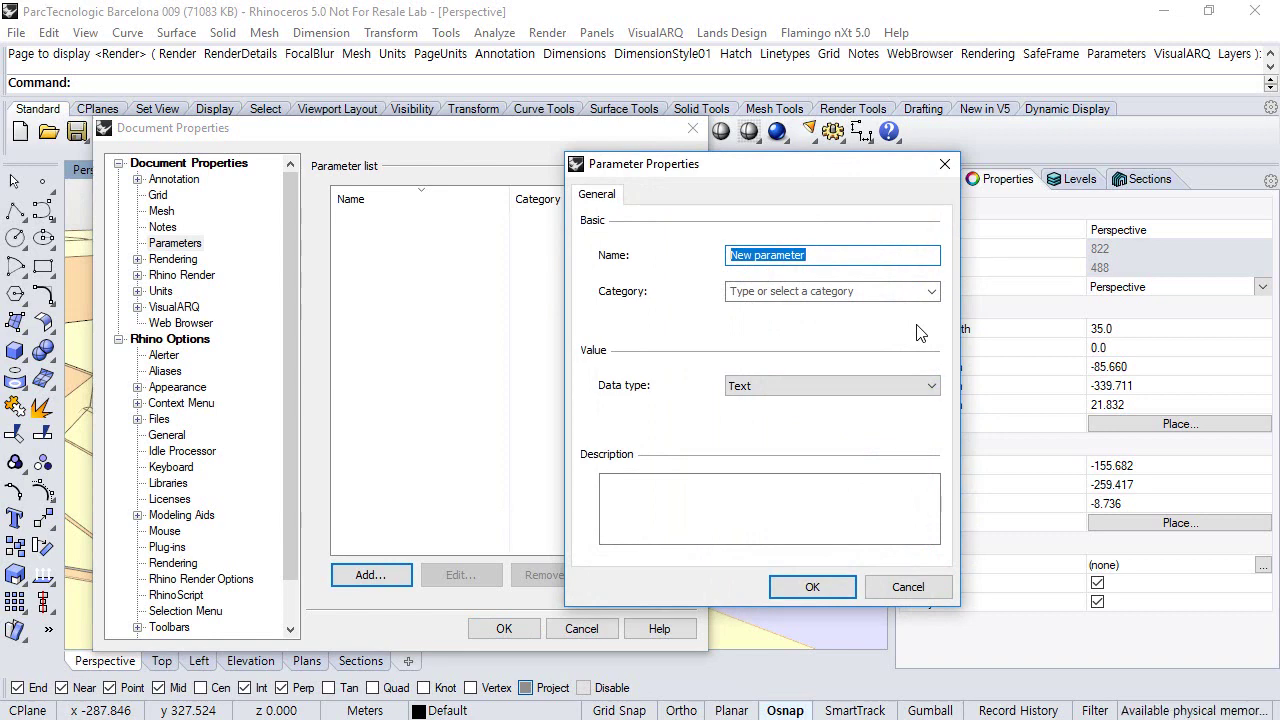
text(Price)
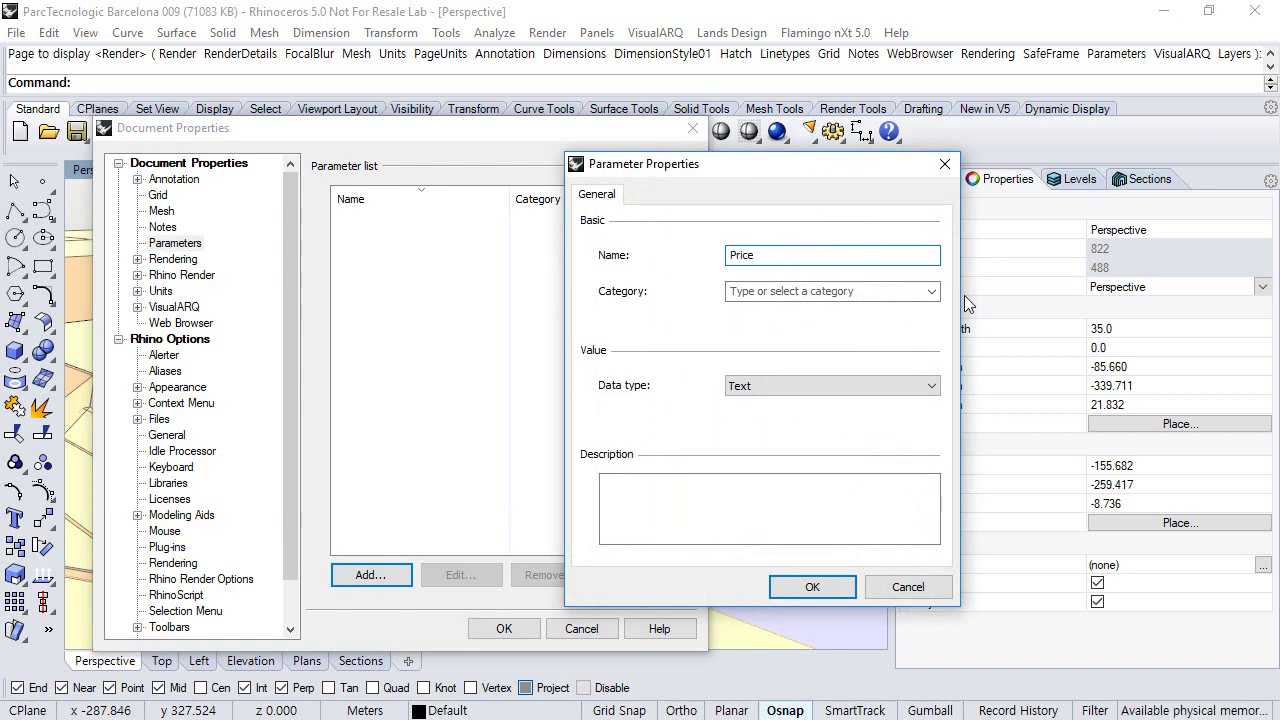
click(930, 291)
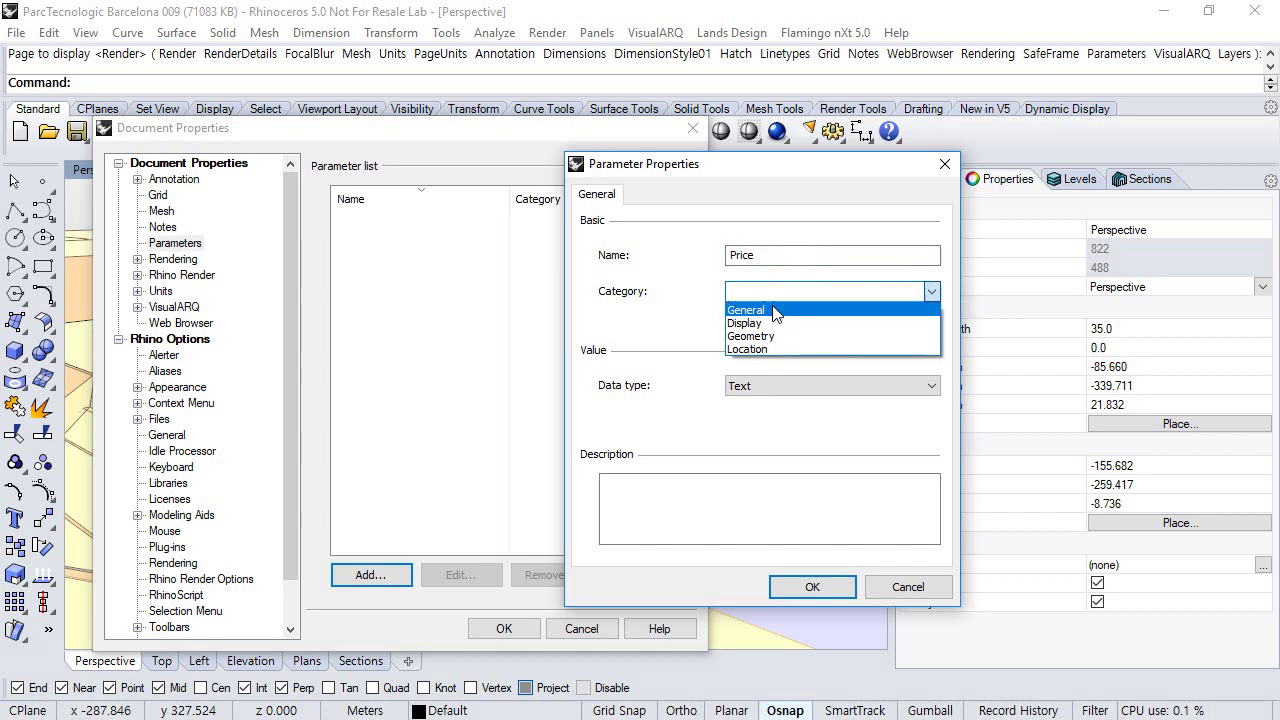
click(770, 311)
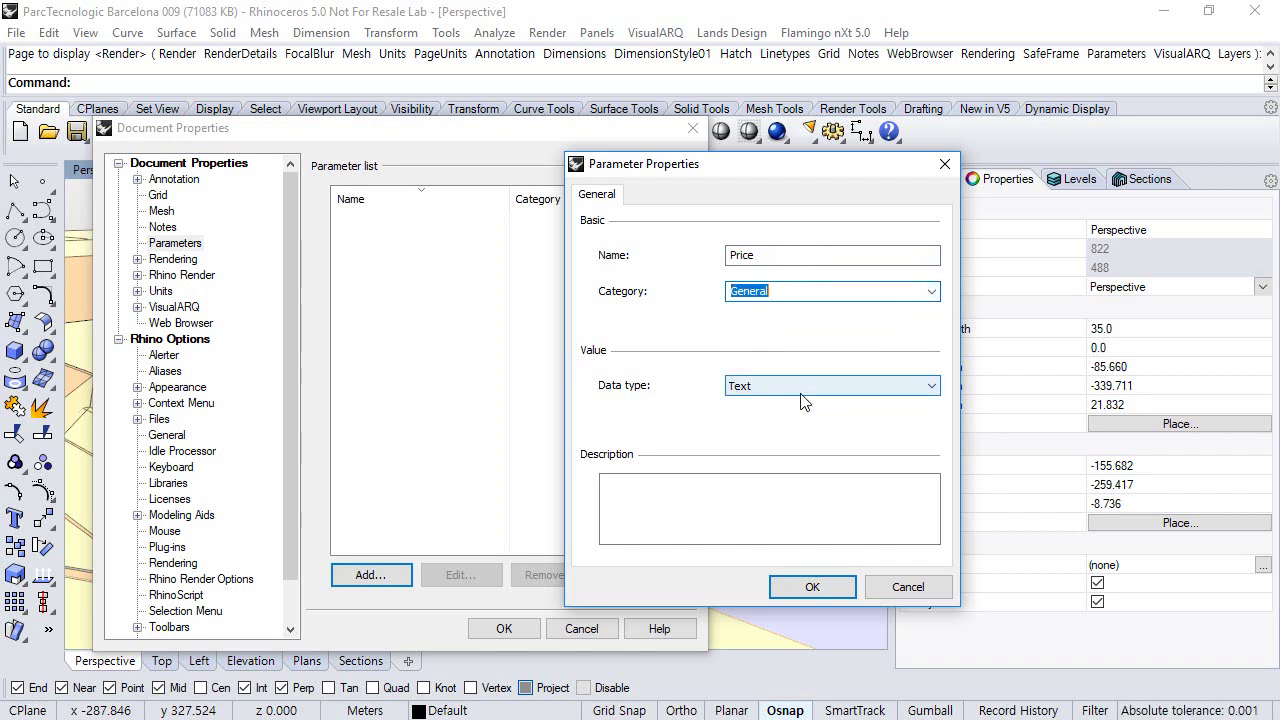
click(806, 398)
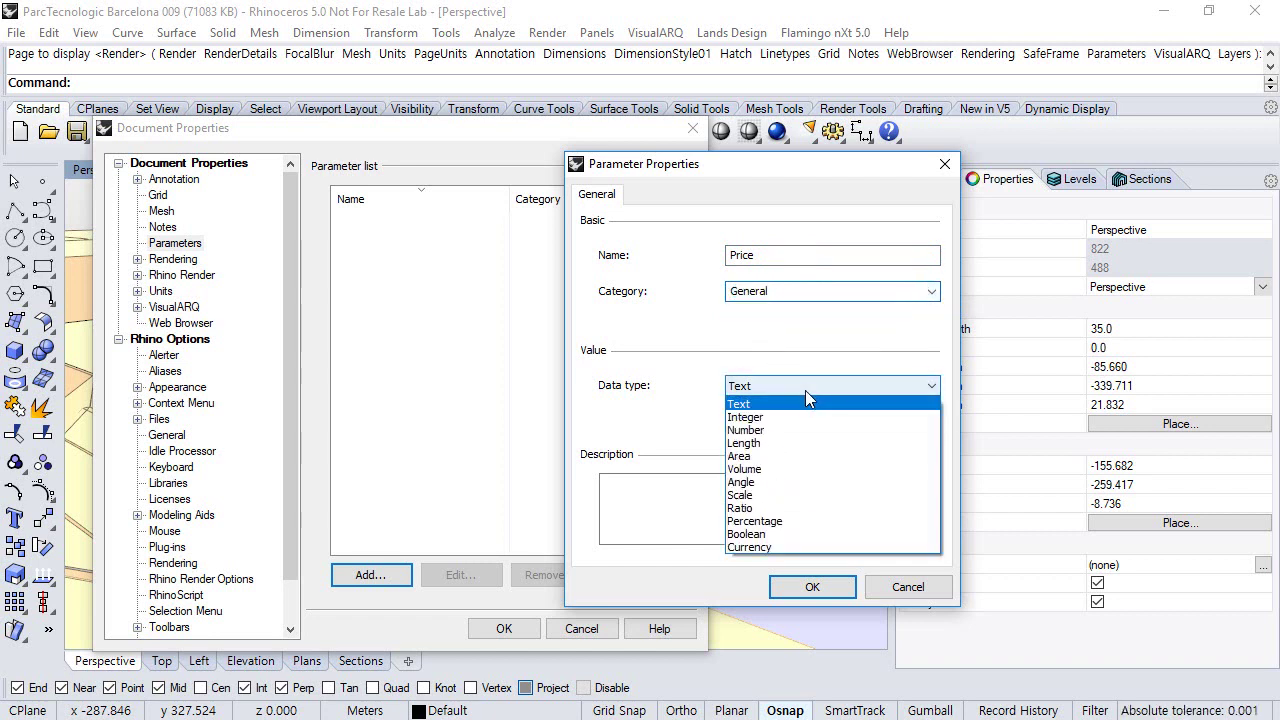
click(775, 552)
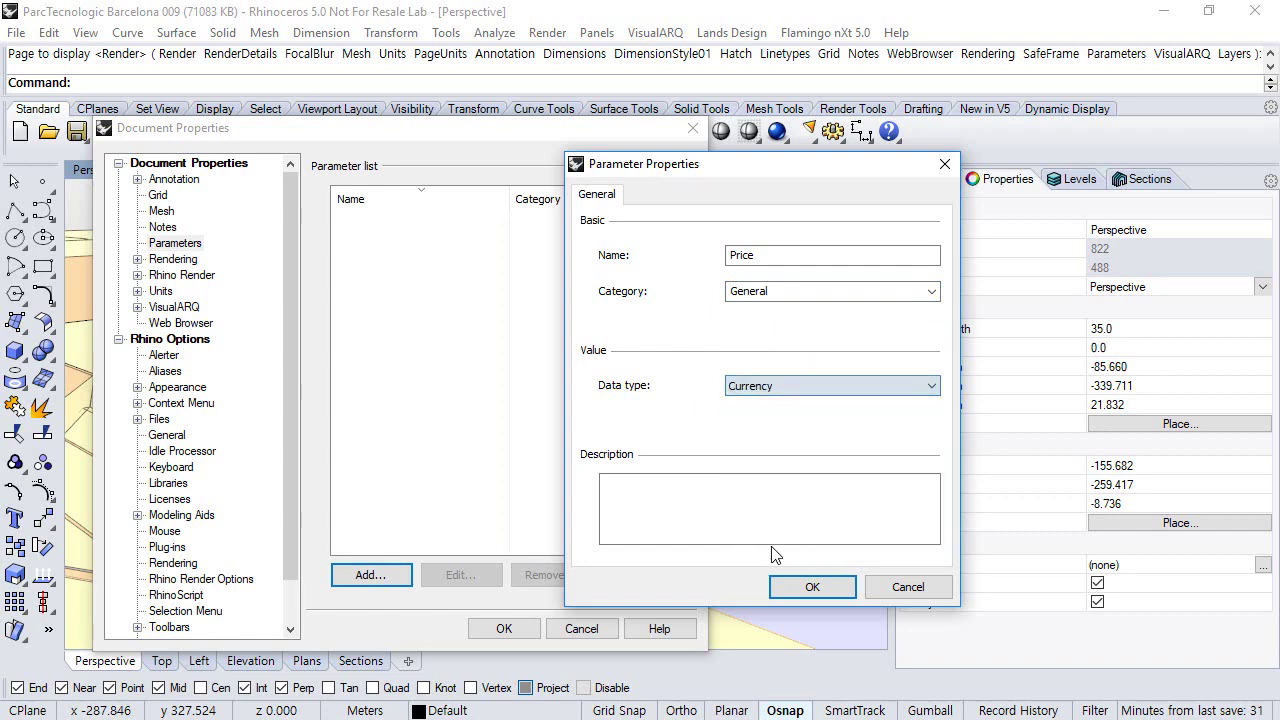
click(811, 587)
Step: Add a Fire Rating document parameter in the General category as Text
click(370, 575)
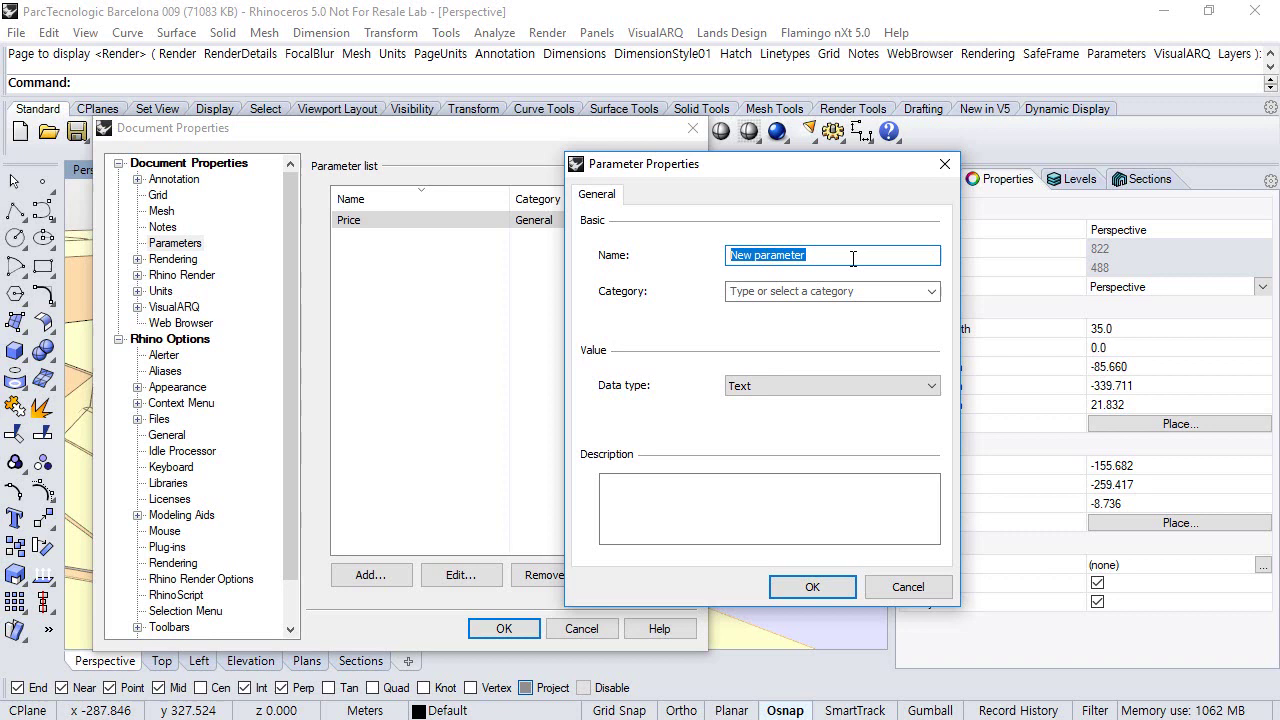
text(Fire Rating)
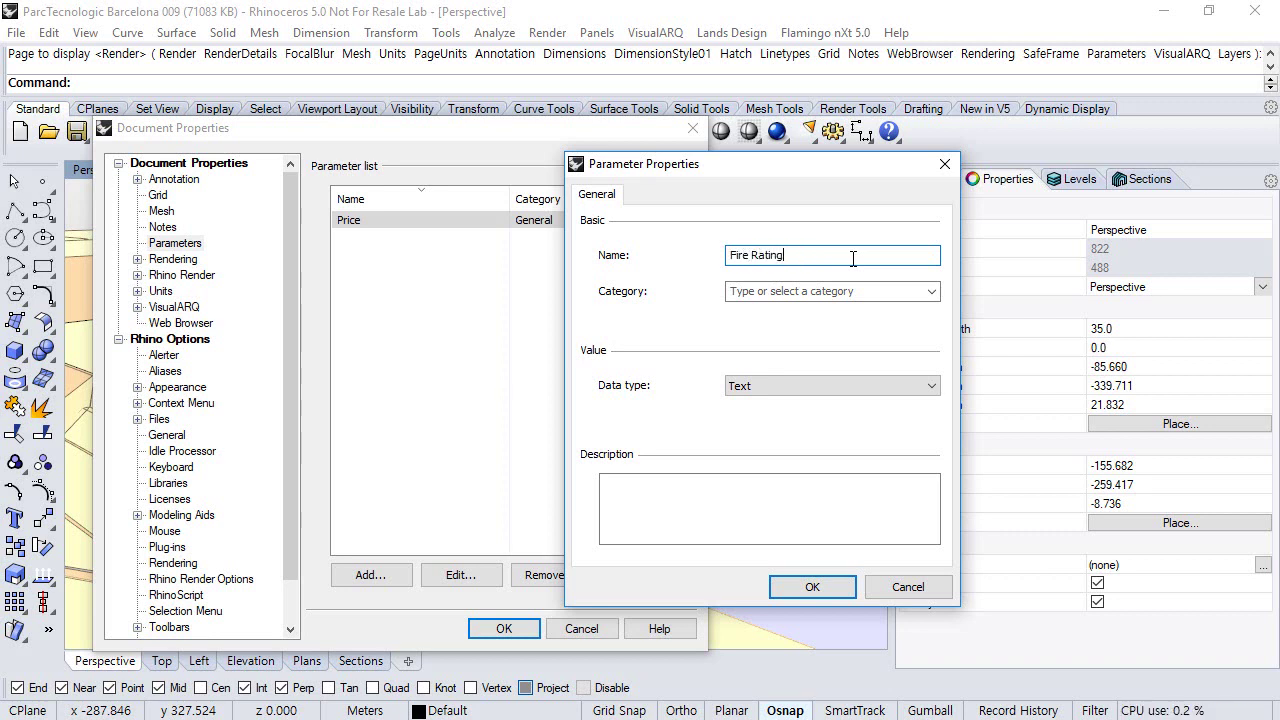
click(931, 291)
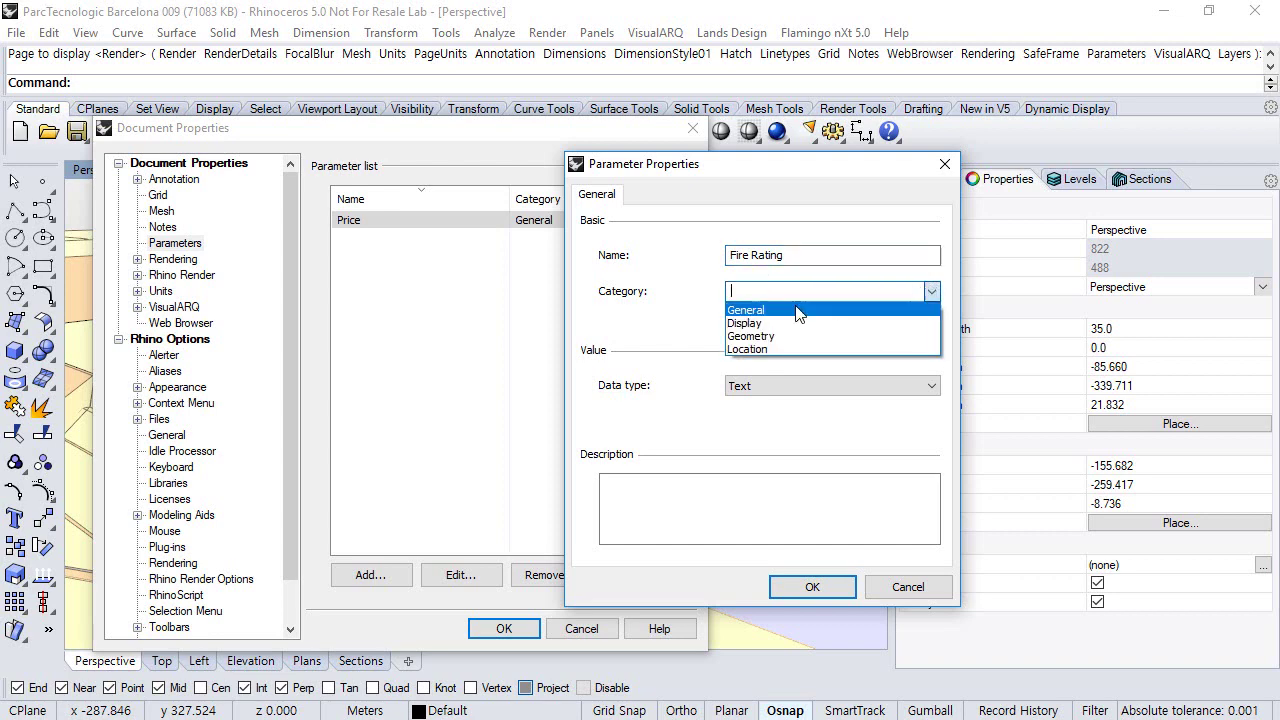
click(800, 300)
click(810, 587)
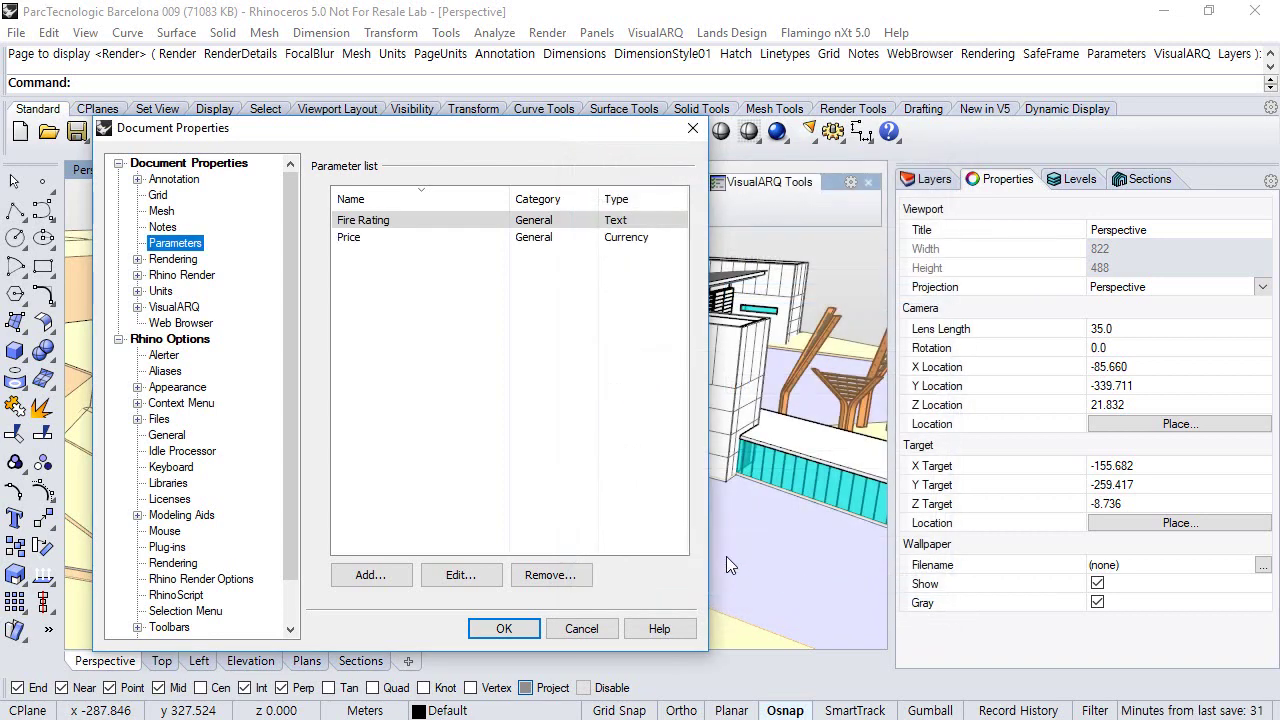
Step: Add a Material document parameter in a new Physical category
click(393, 577)
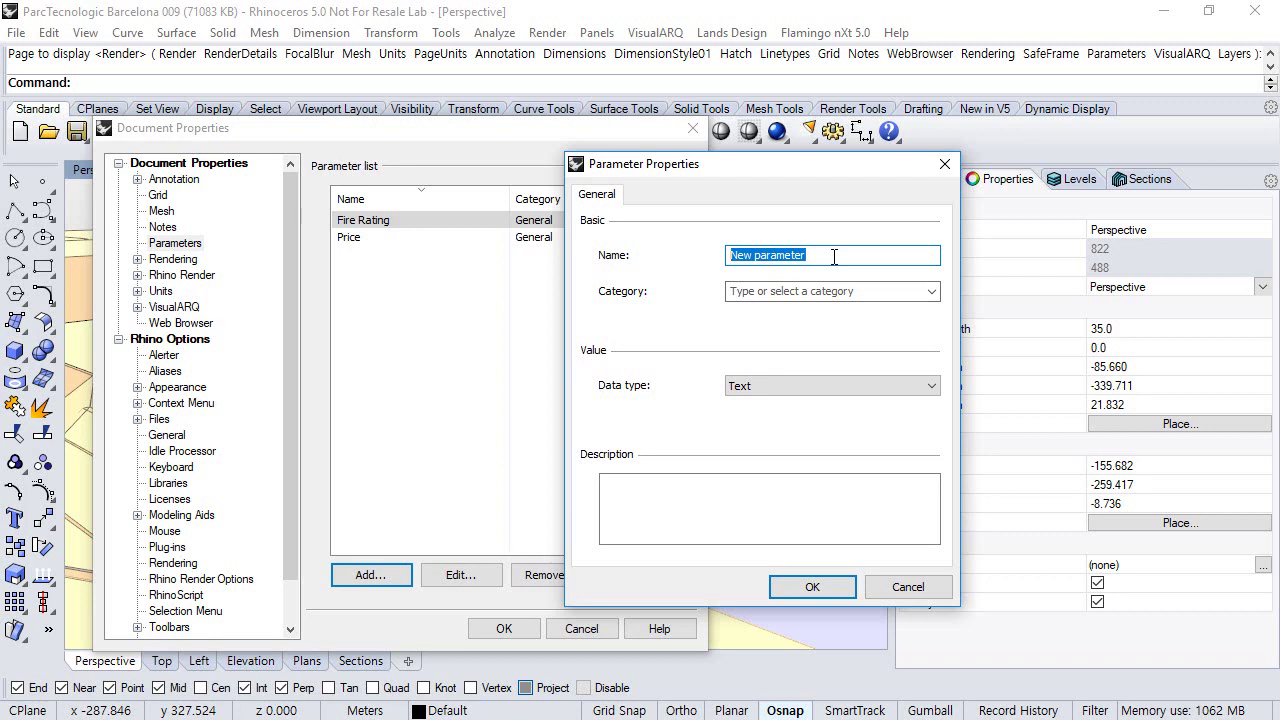
text(Material)
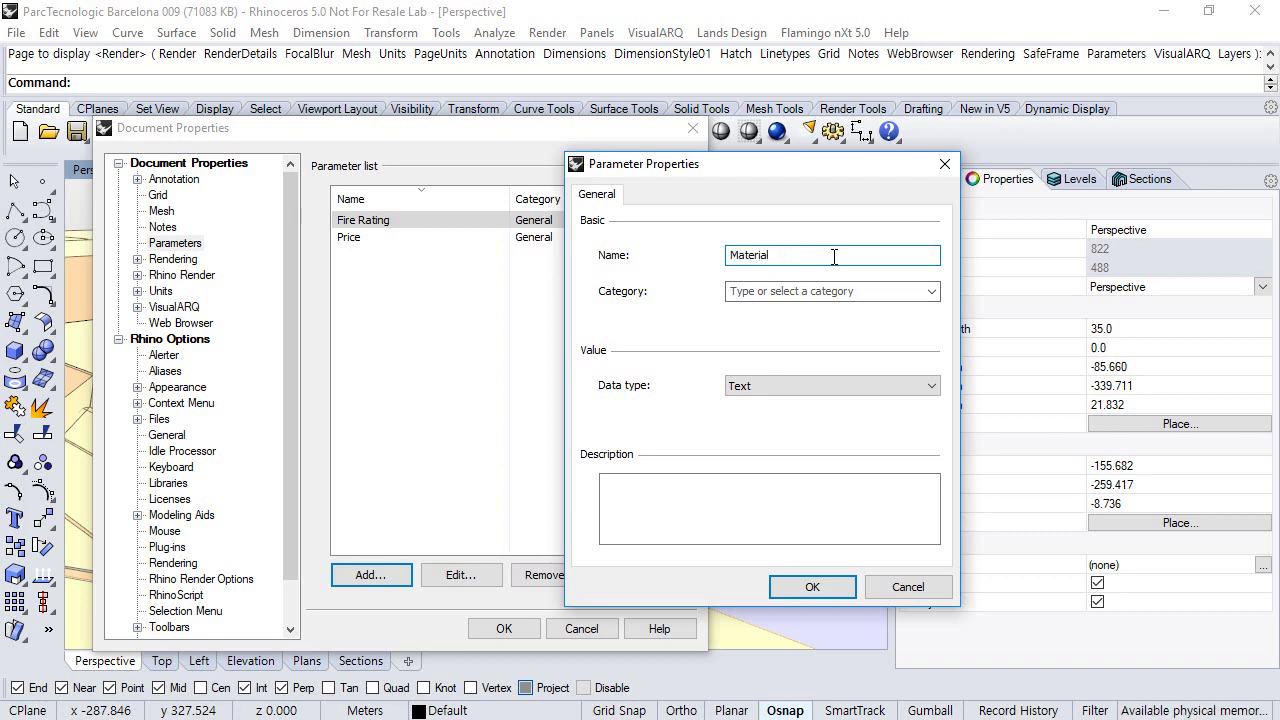
click(824, 290)
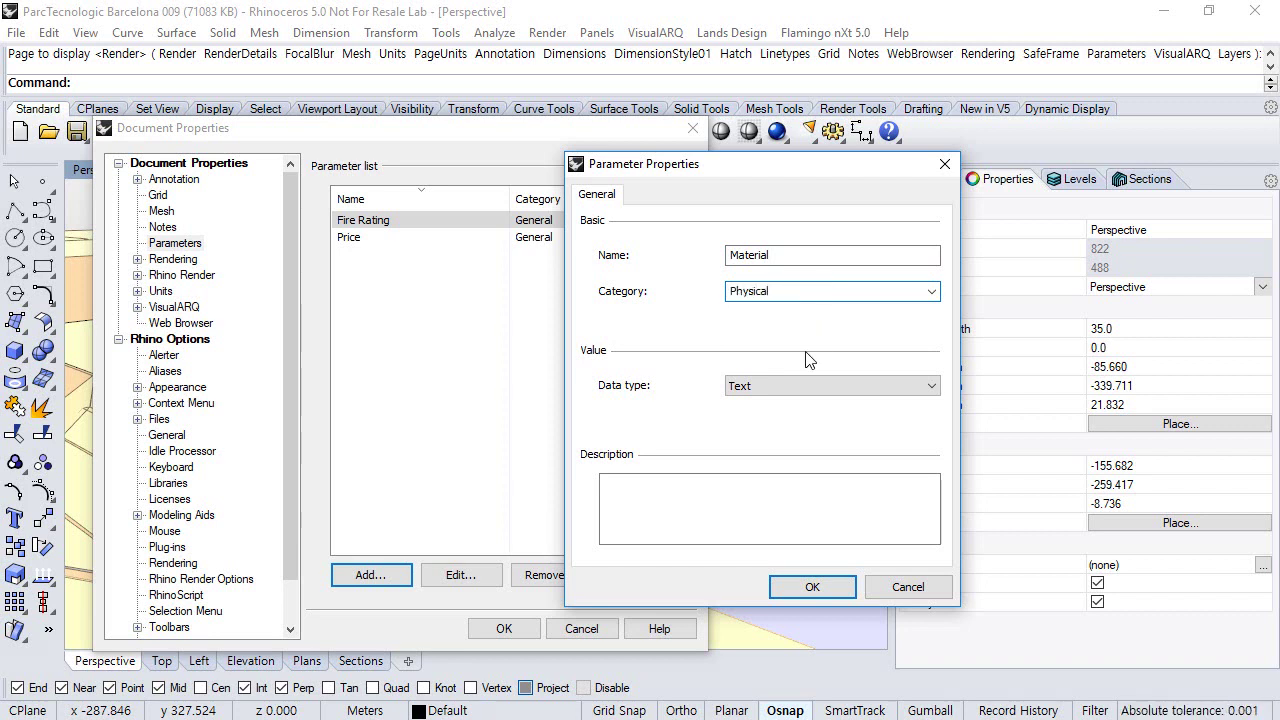
click(795, 586)
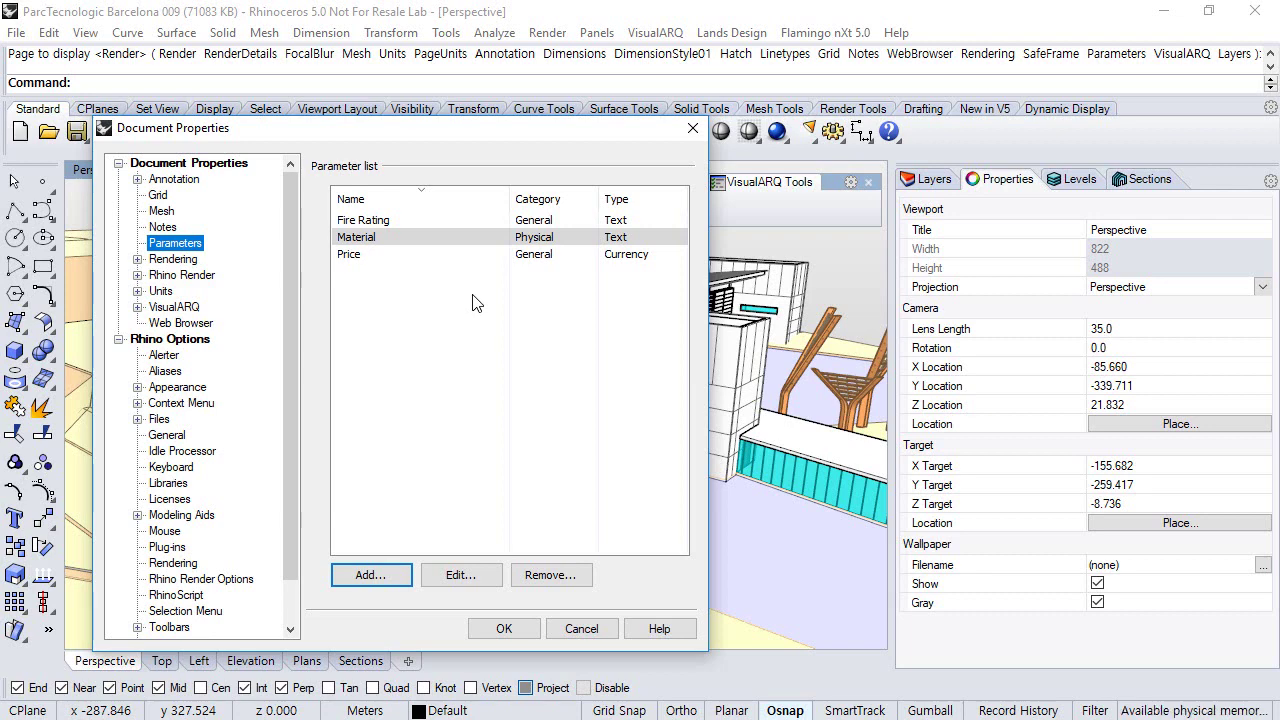
Step: Close Document Properties, select the ground surfaces and edit their Material parameter value
click(500, 628)
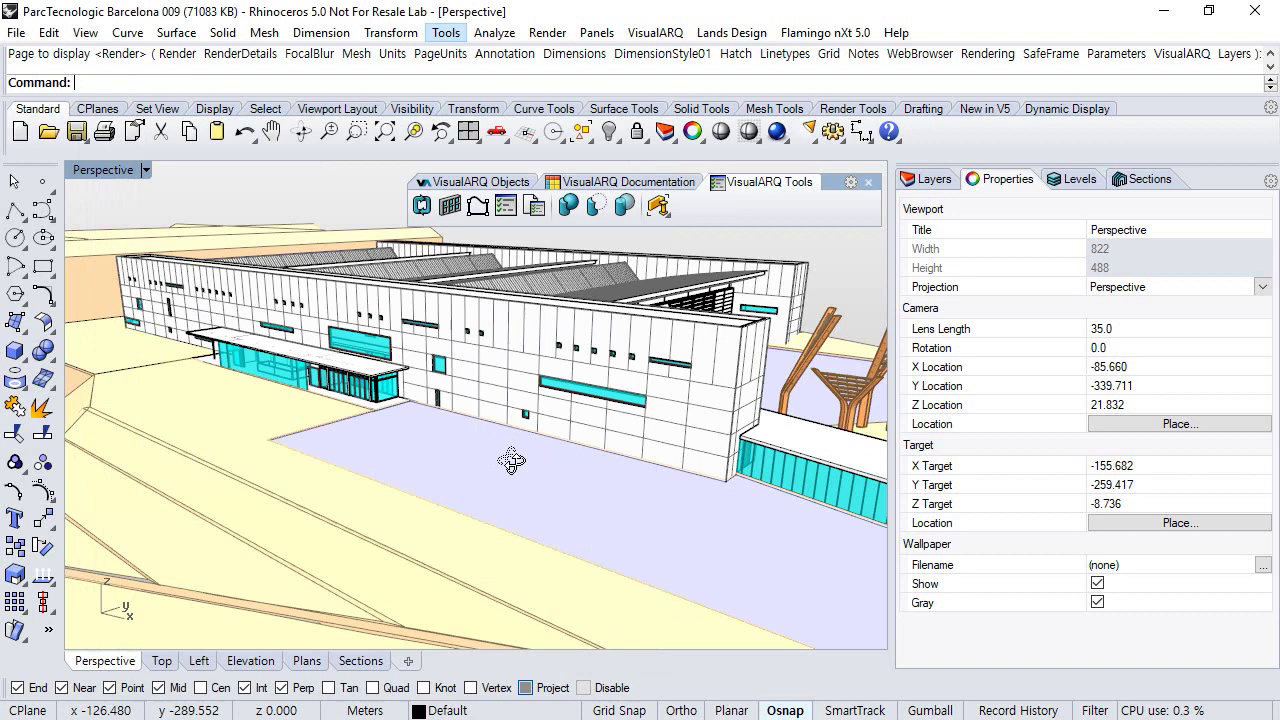
right_drag(509, 457, 468, 478)
click(423, 492)
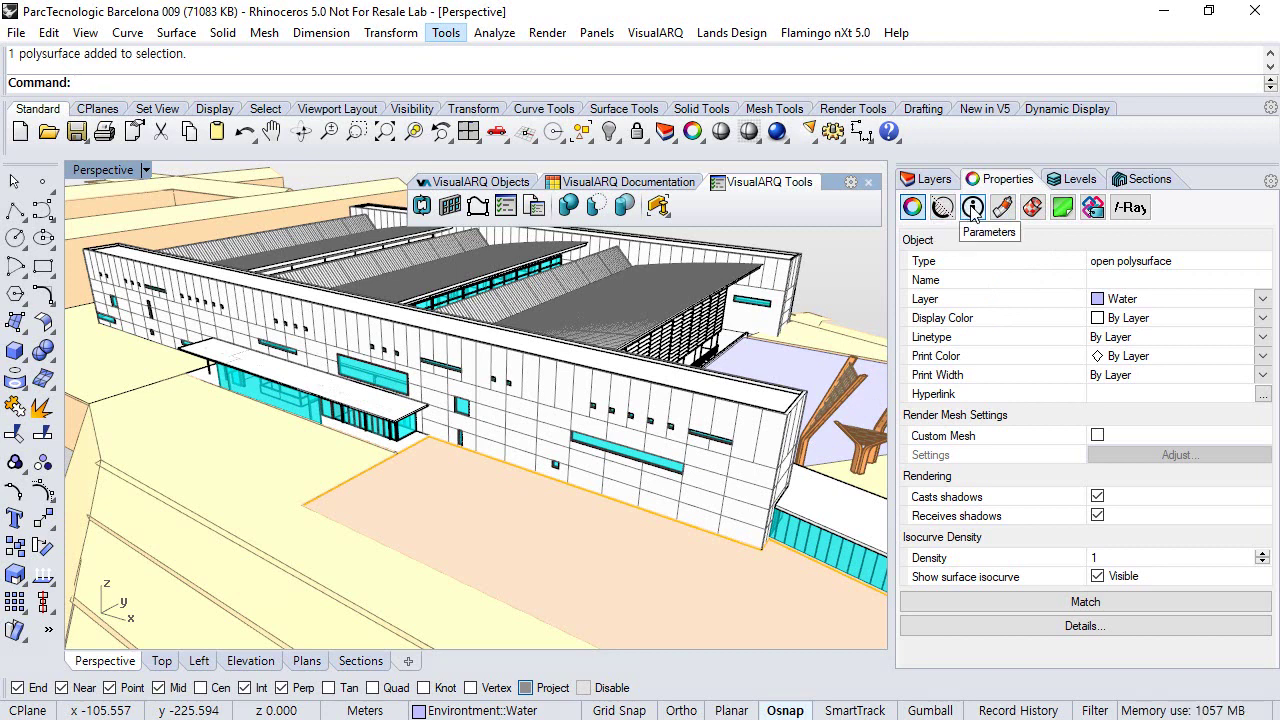
click(973, 210)
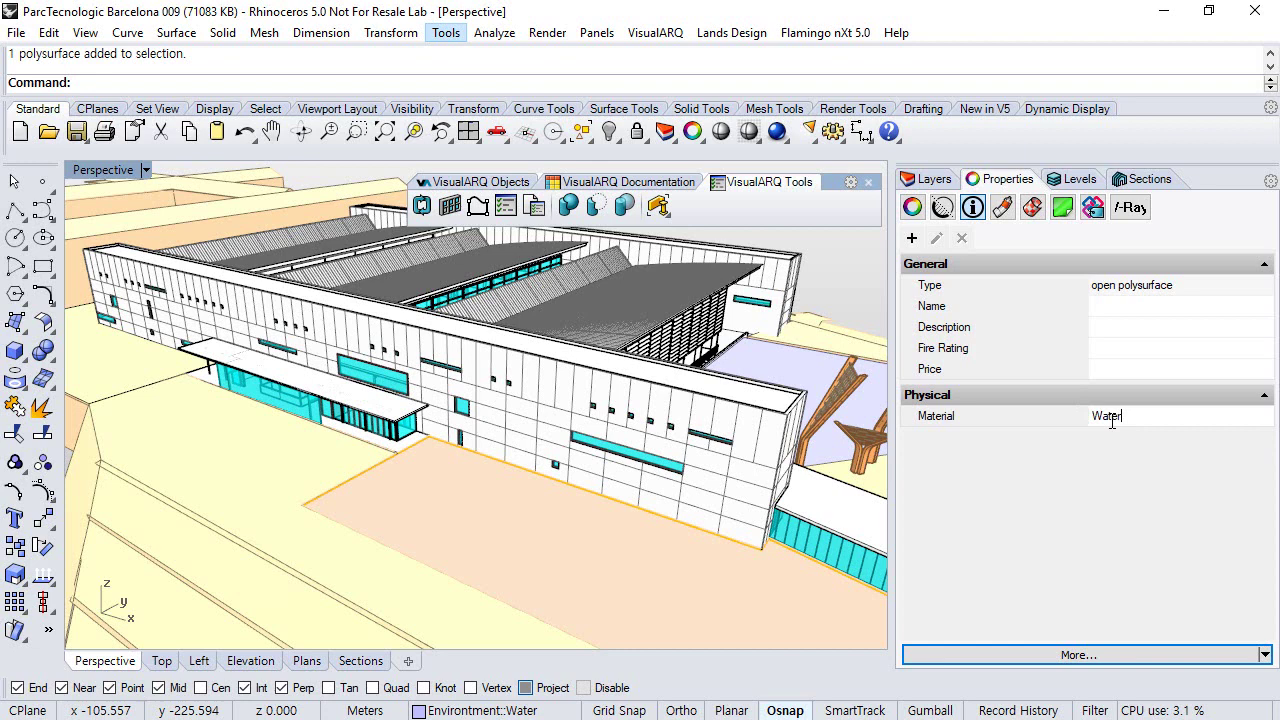
click(291, 441)
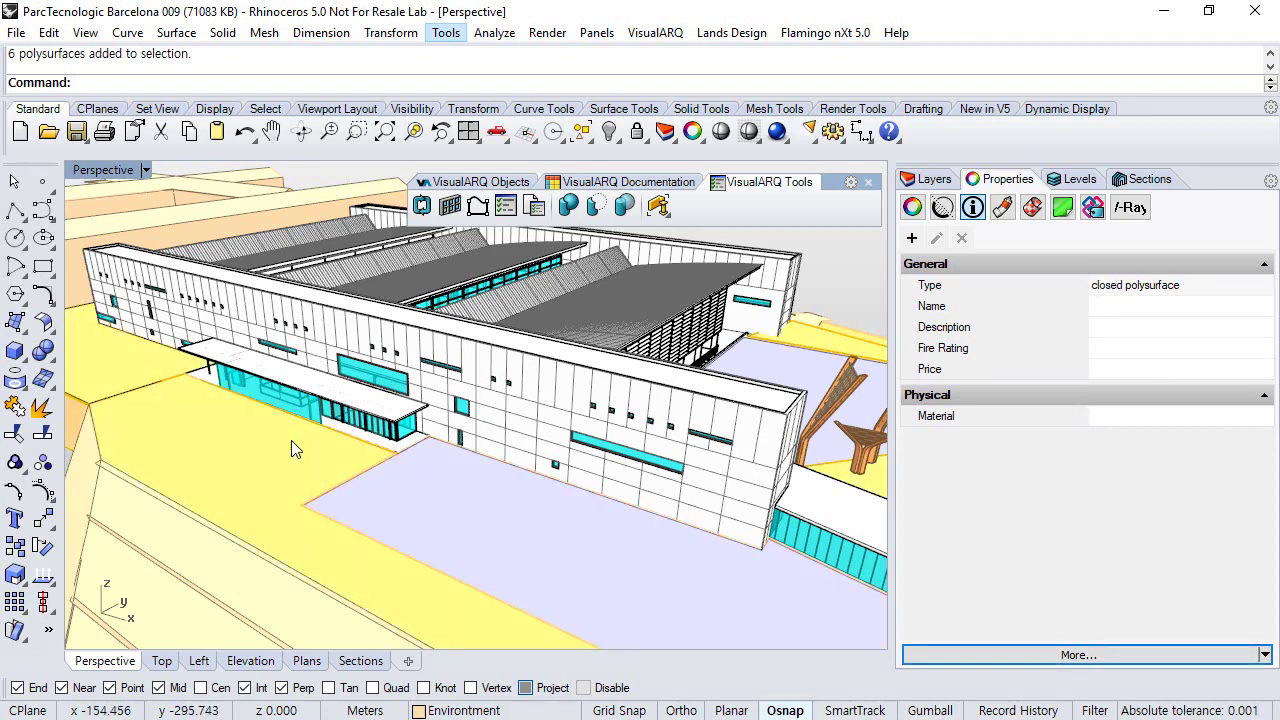
click(1165, 414)
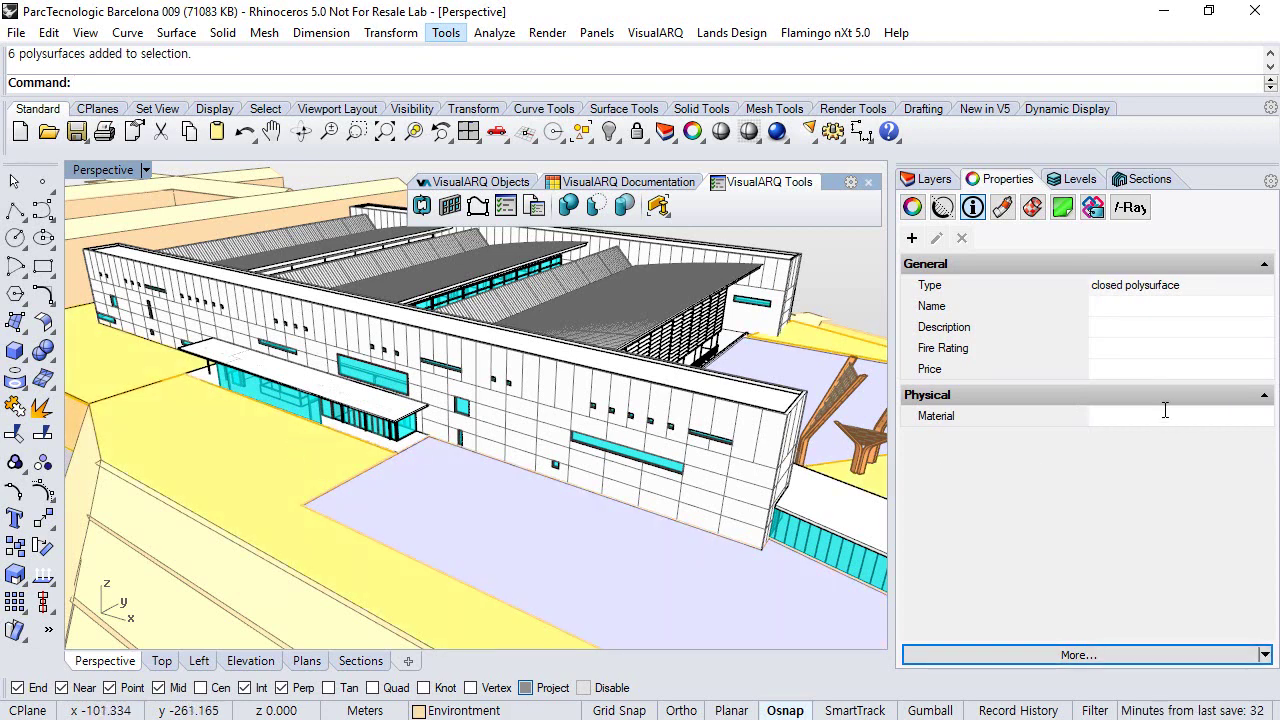
text(S)
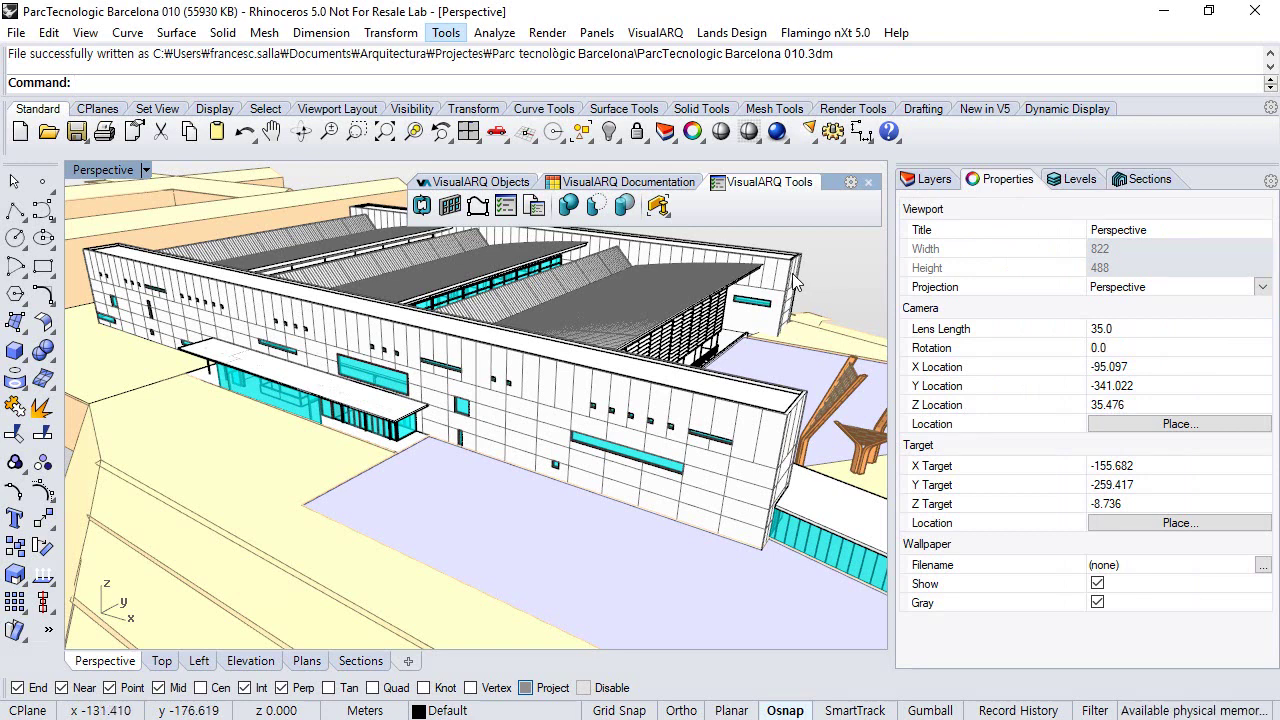
Step: Make L.0 the current level and cut the model at it
click(1080, 182)
click(990, 320)
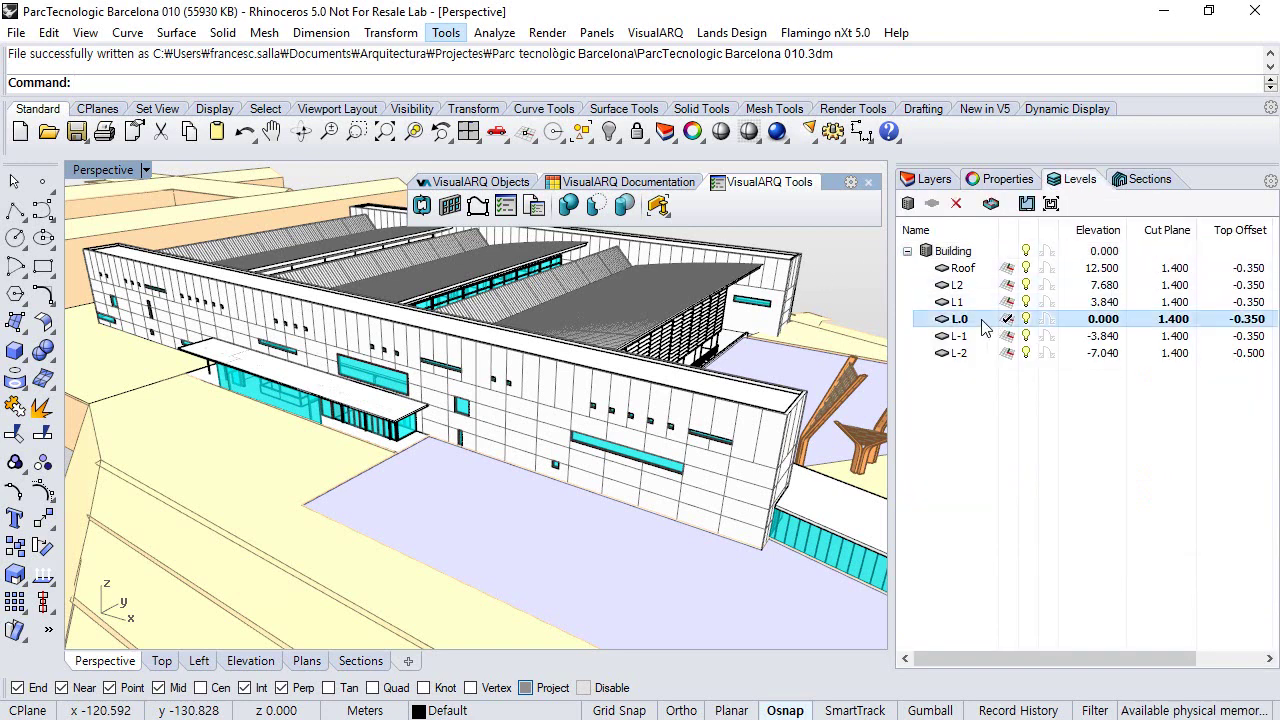
click(991, 204)
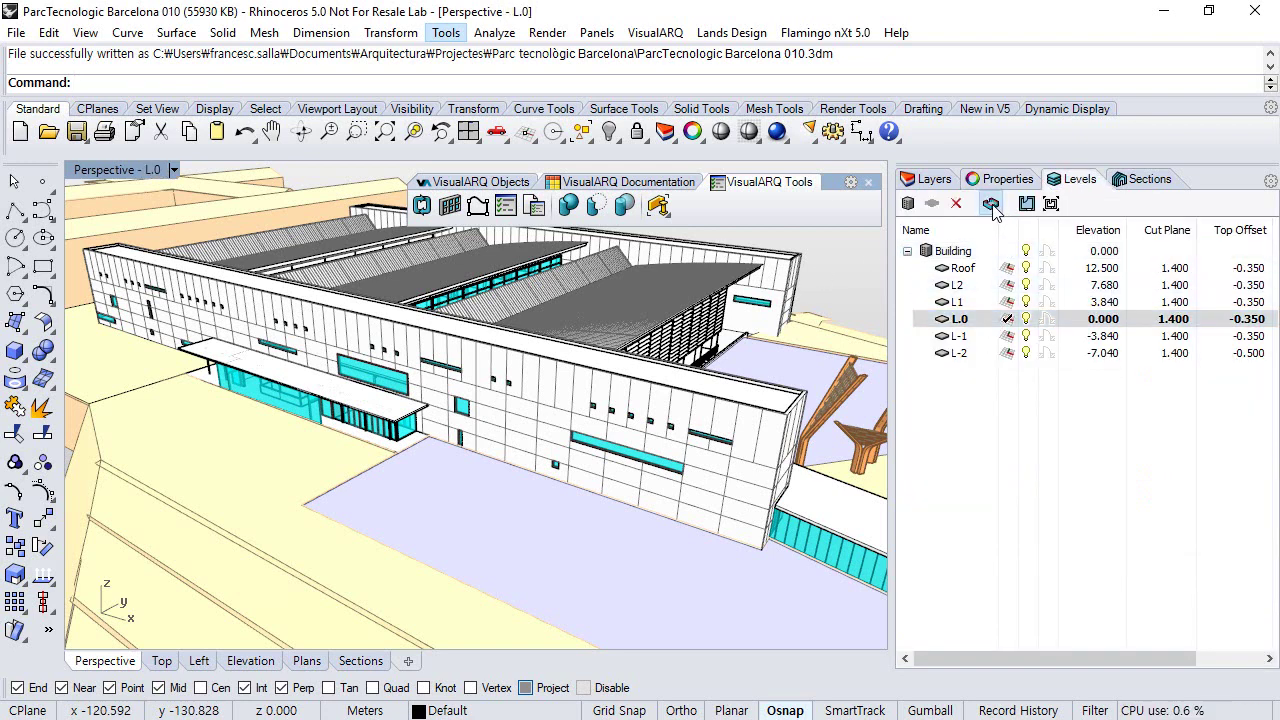
click(991, 205)
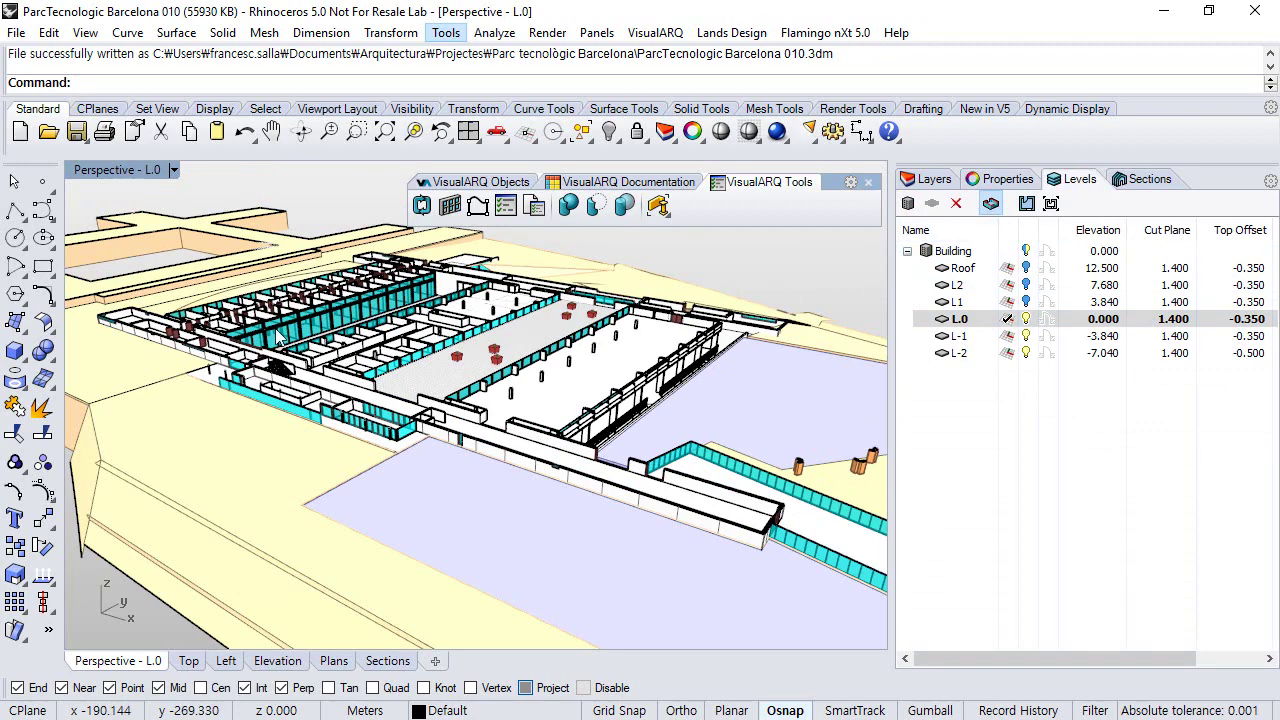
Step: Zoom into the classrooms and select three doors
scroll(400, 420, up, 3)
scroll(422, 404, up, 3)
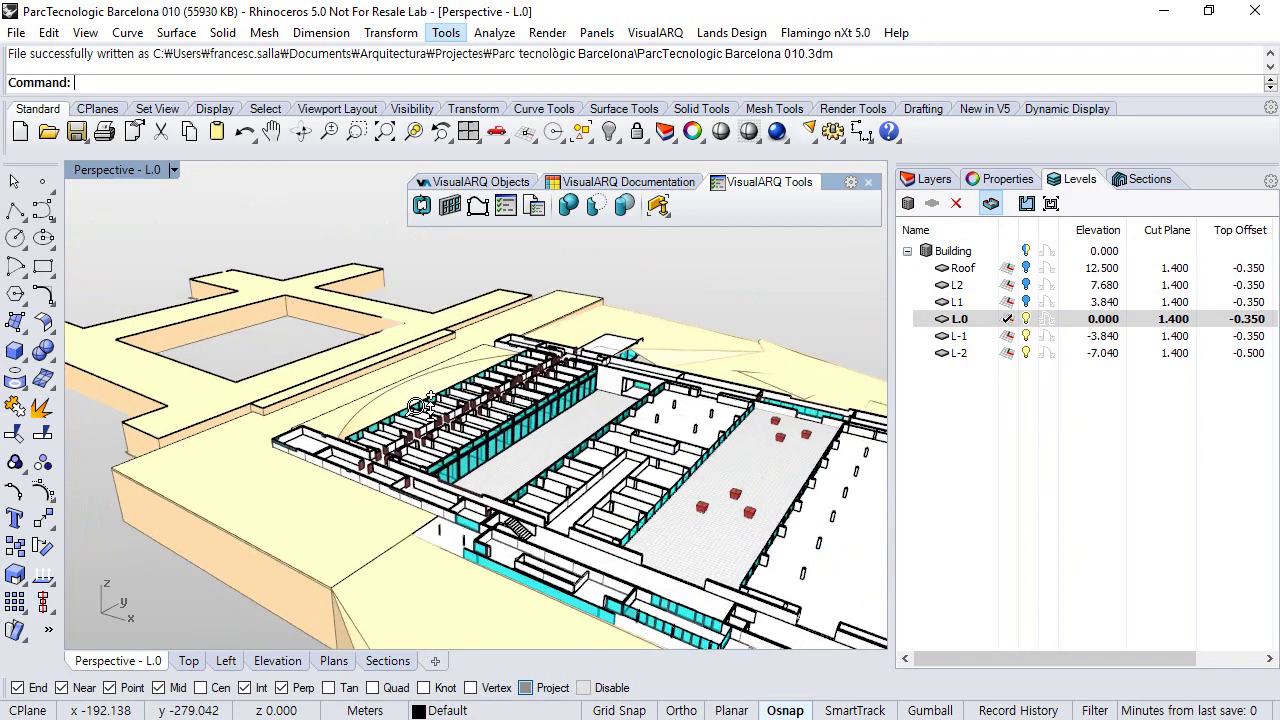
scroll(422, 400, up, 6)
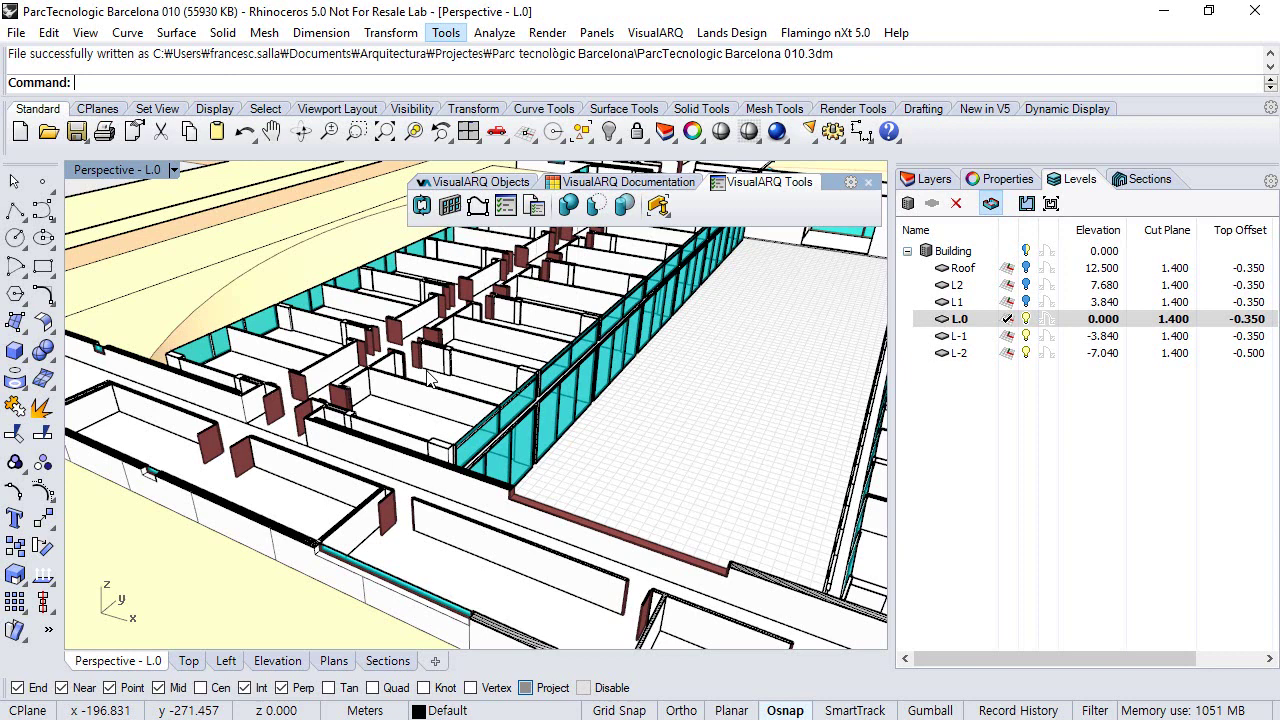
click(415, 357)
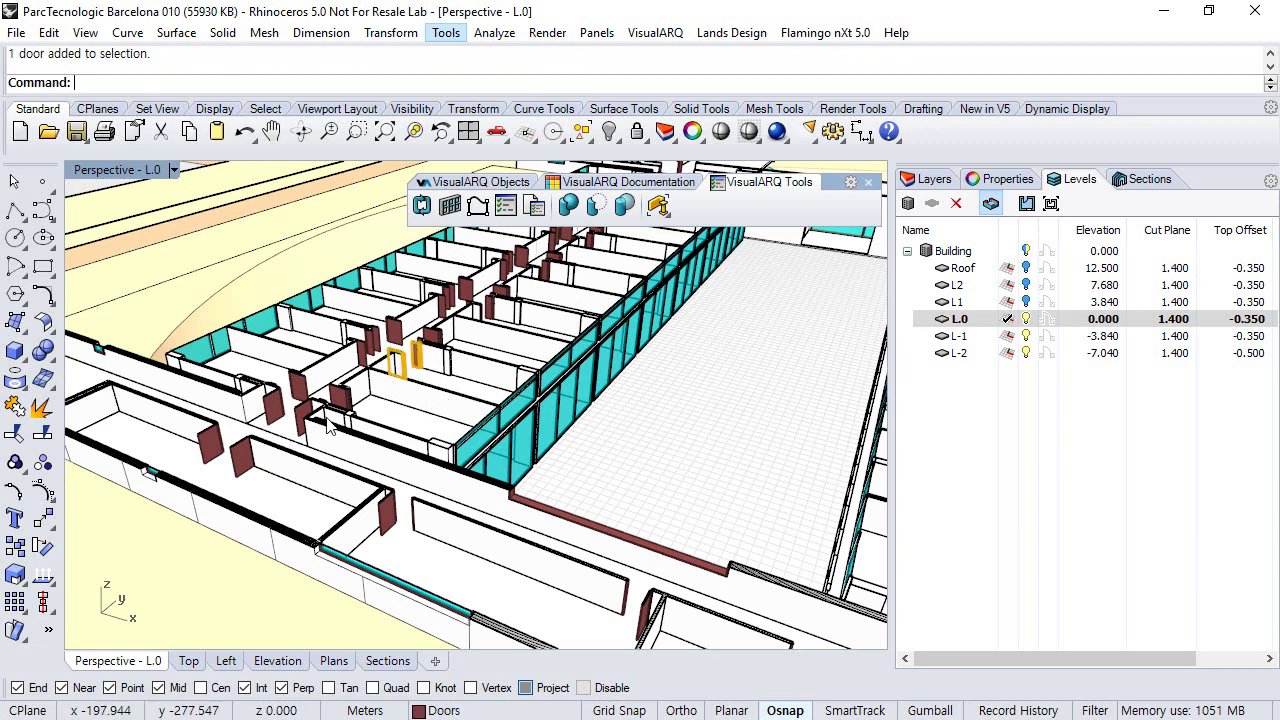
shift+click(243, 455)
shift+click(210, 443)
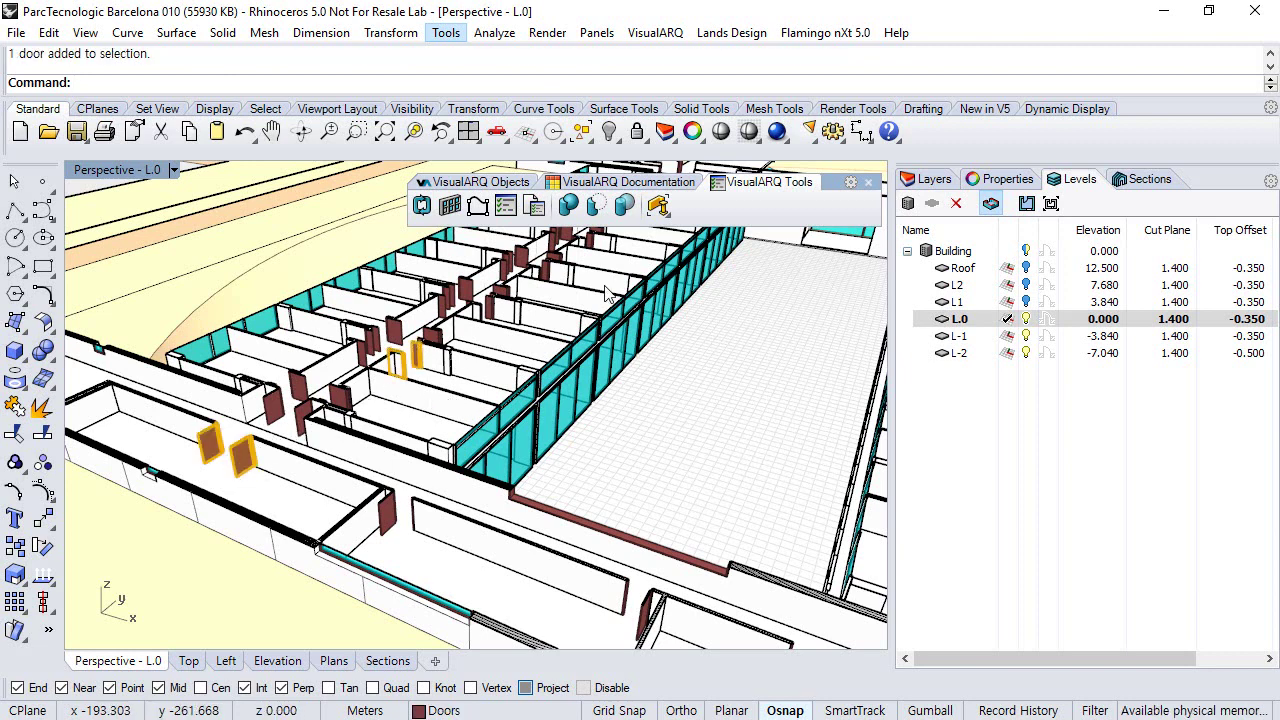
Step: Add a Manufacturer parameter in the General category to the Hinged Double door style
right_click(506, 205)
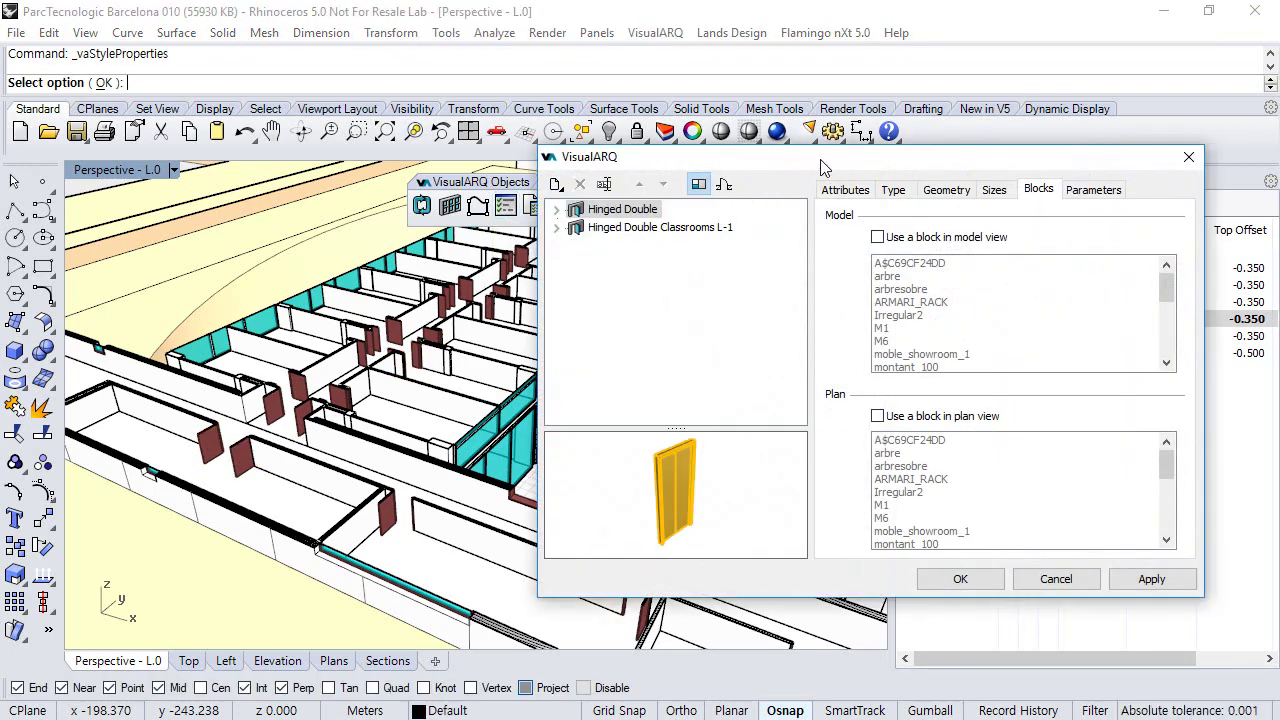
drag(822, 168, 679, 179)
click(950, 200)
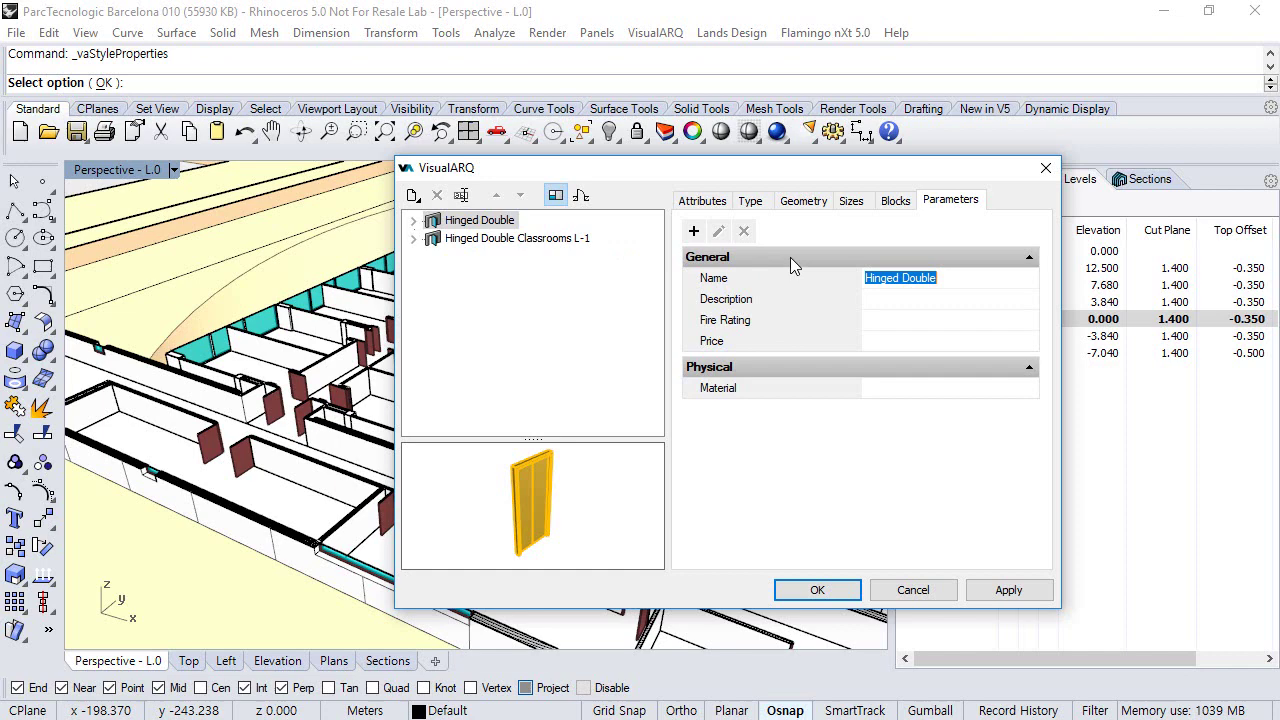
click(693, 231)
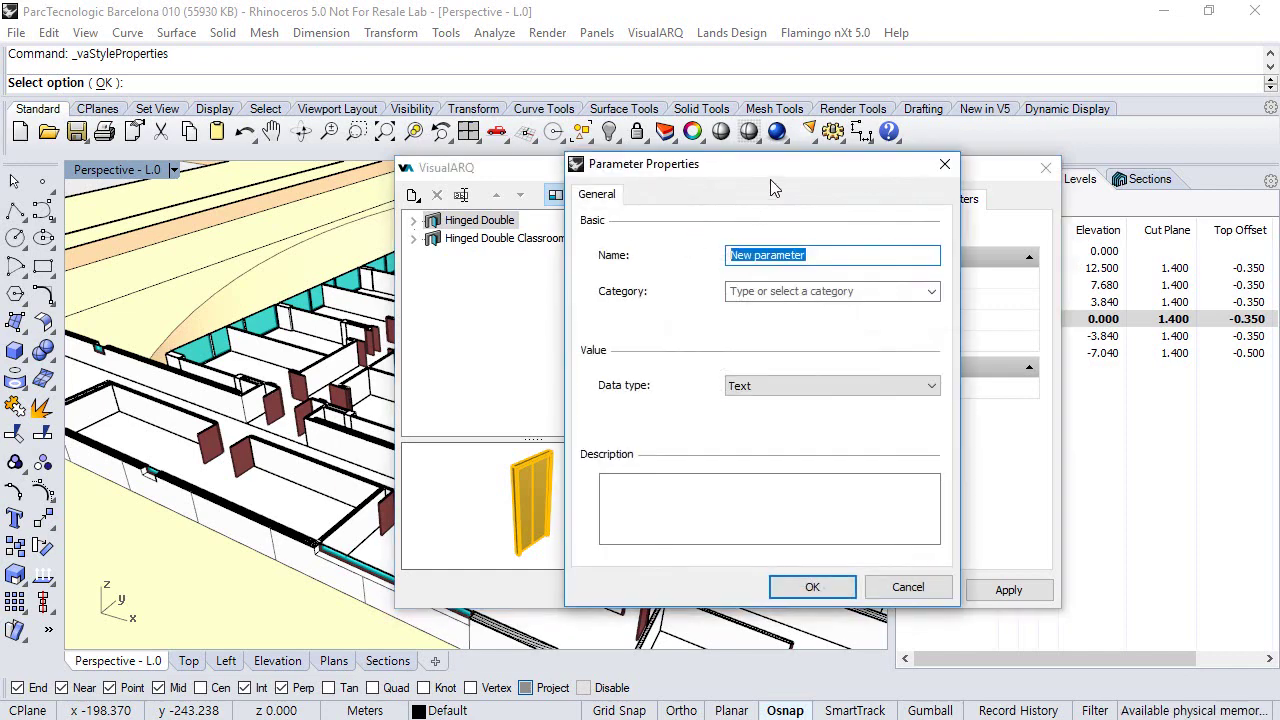
drag(782, 168, 724, 157)
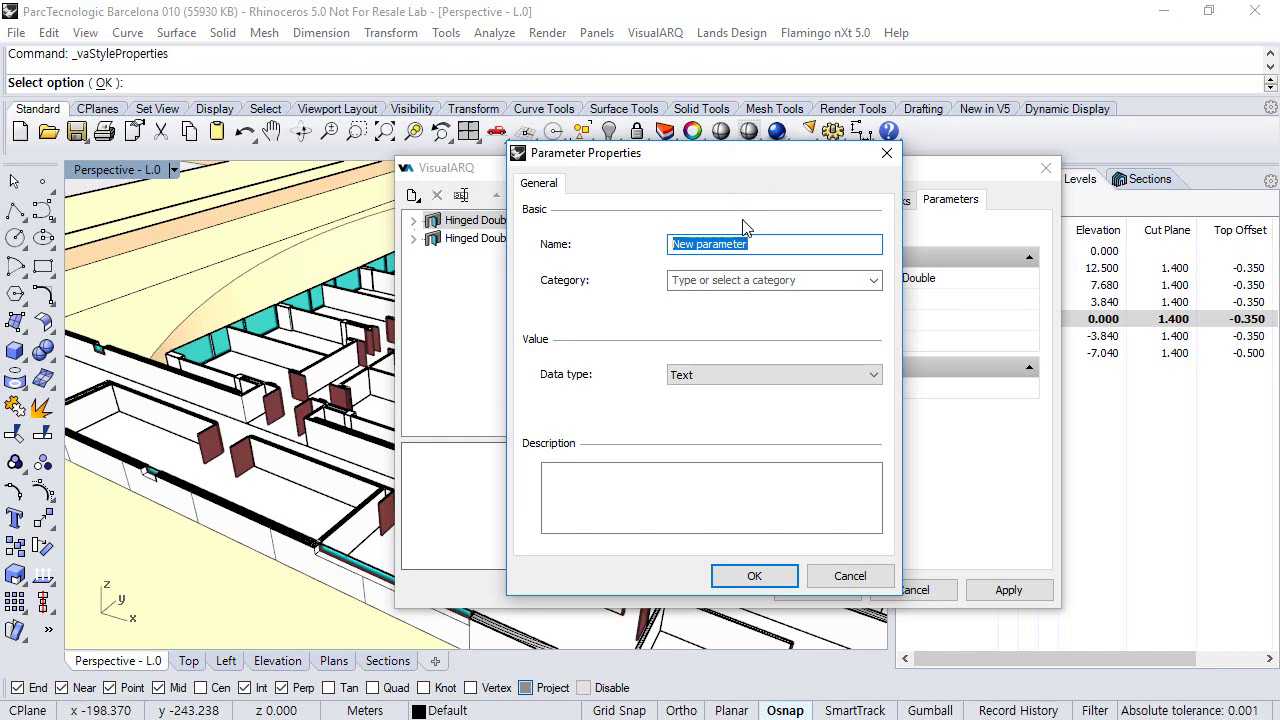
text(Manu)
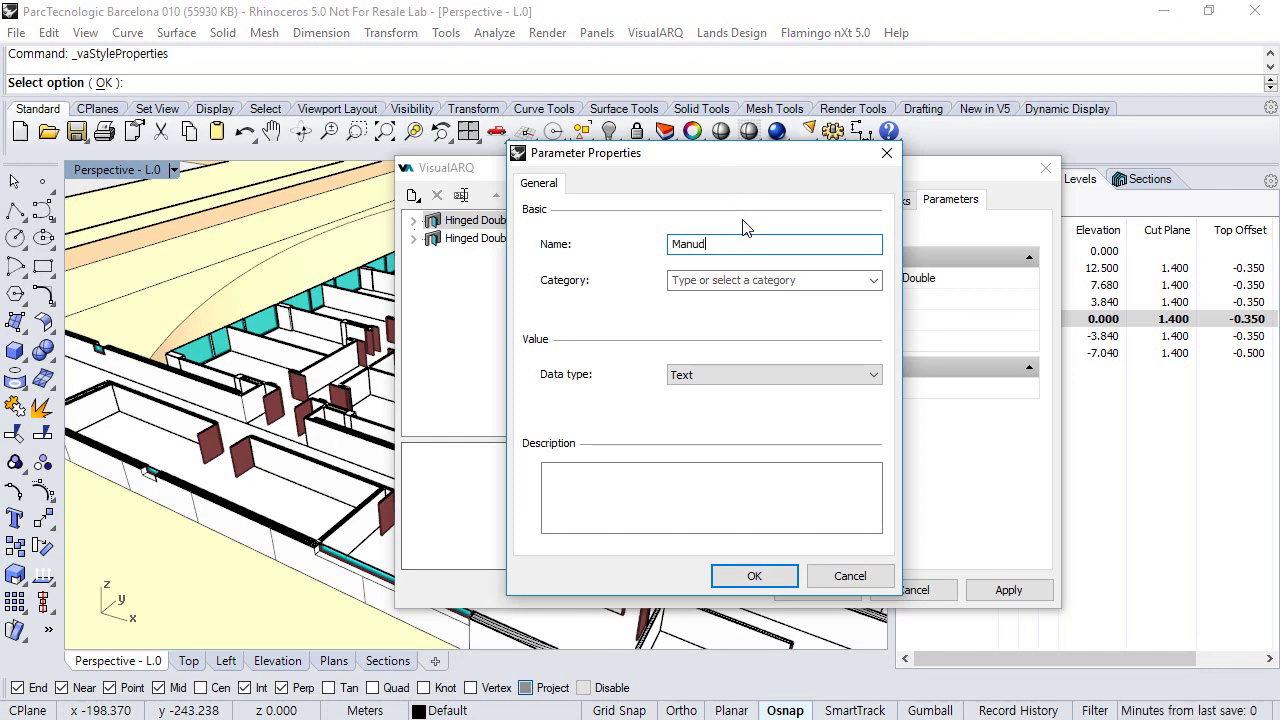
text(facturer)
click(768, 281)
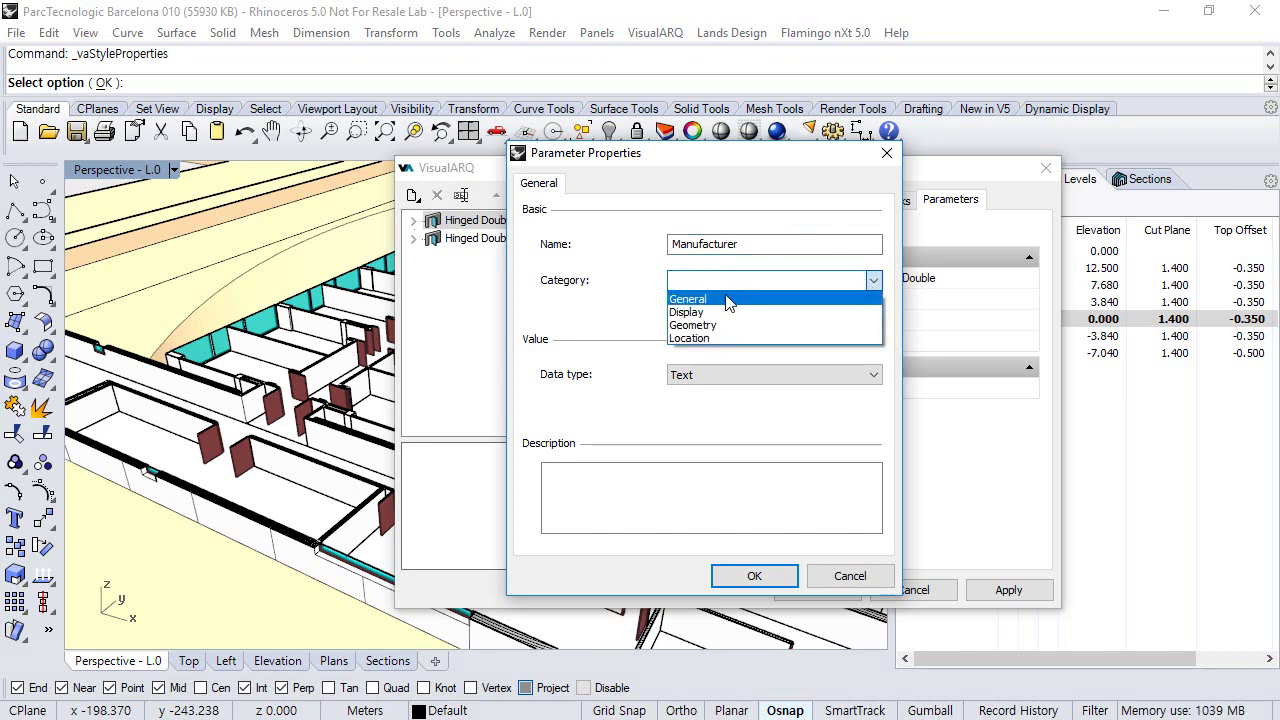
click(728, 299)
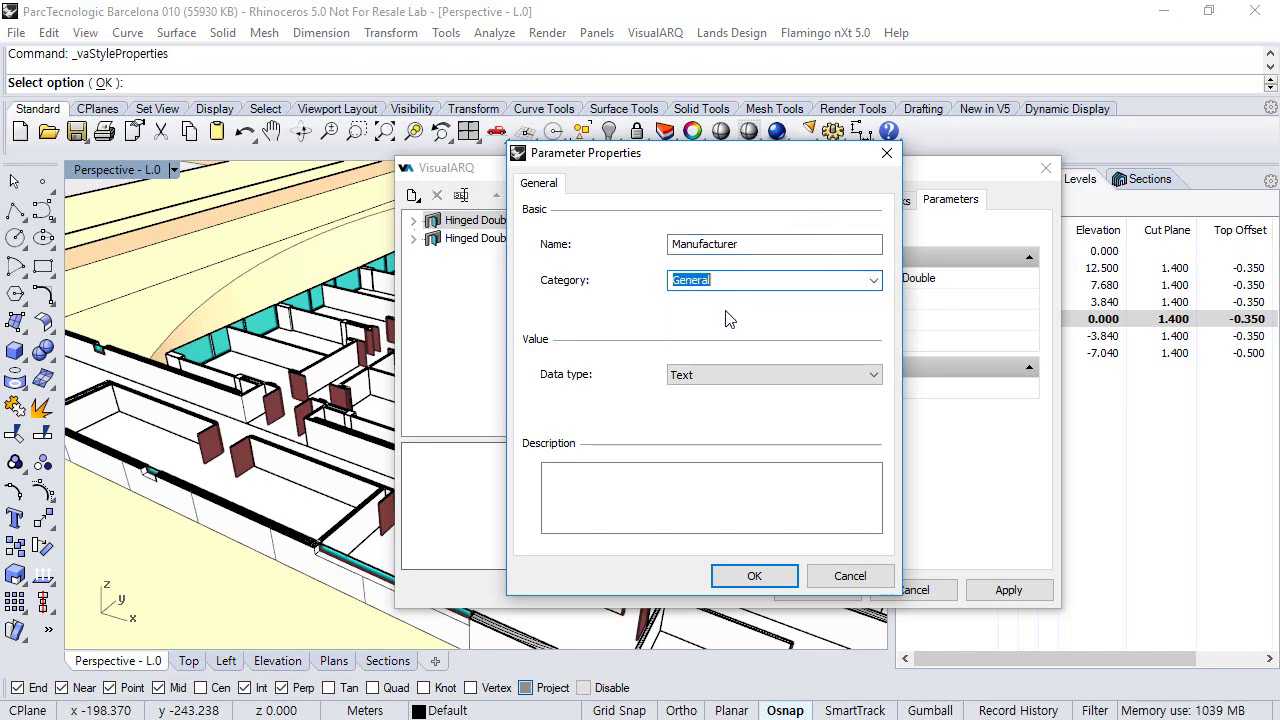
click(741, 580)
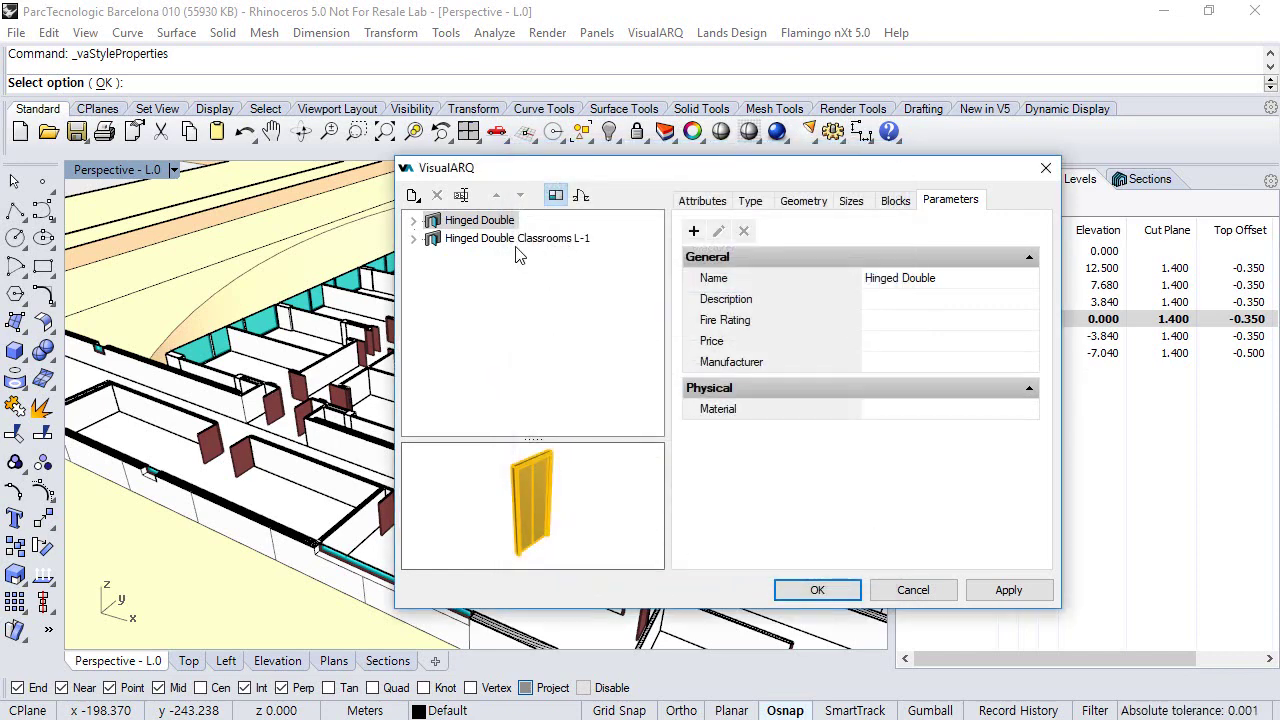
Step: Set Fire Rating to 50 min. for Hinged Double and 30 min. for Hinged Double Classrooms L-1
click(896, 327)
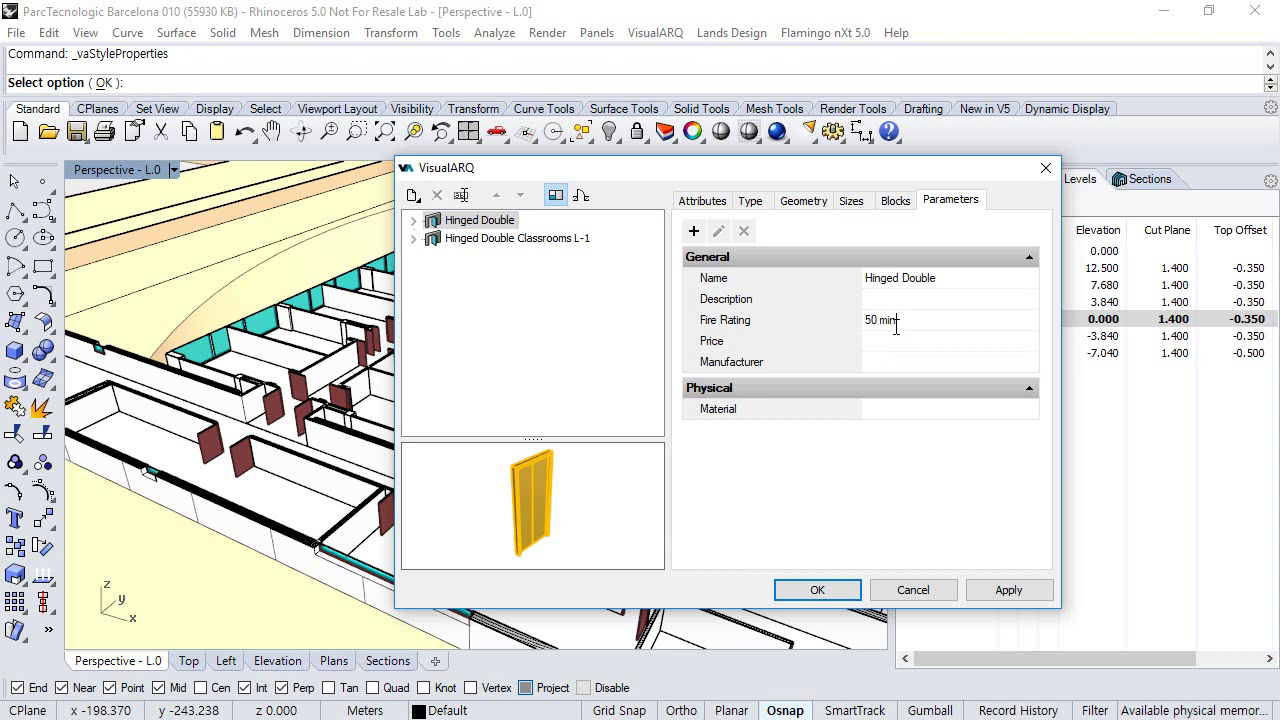
click(458, 242)
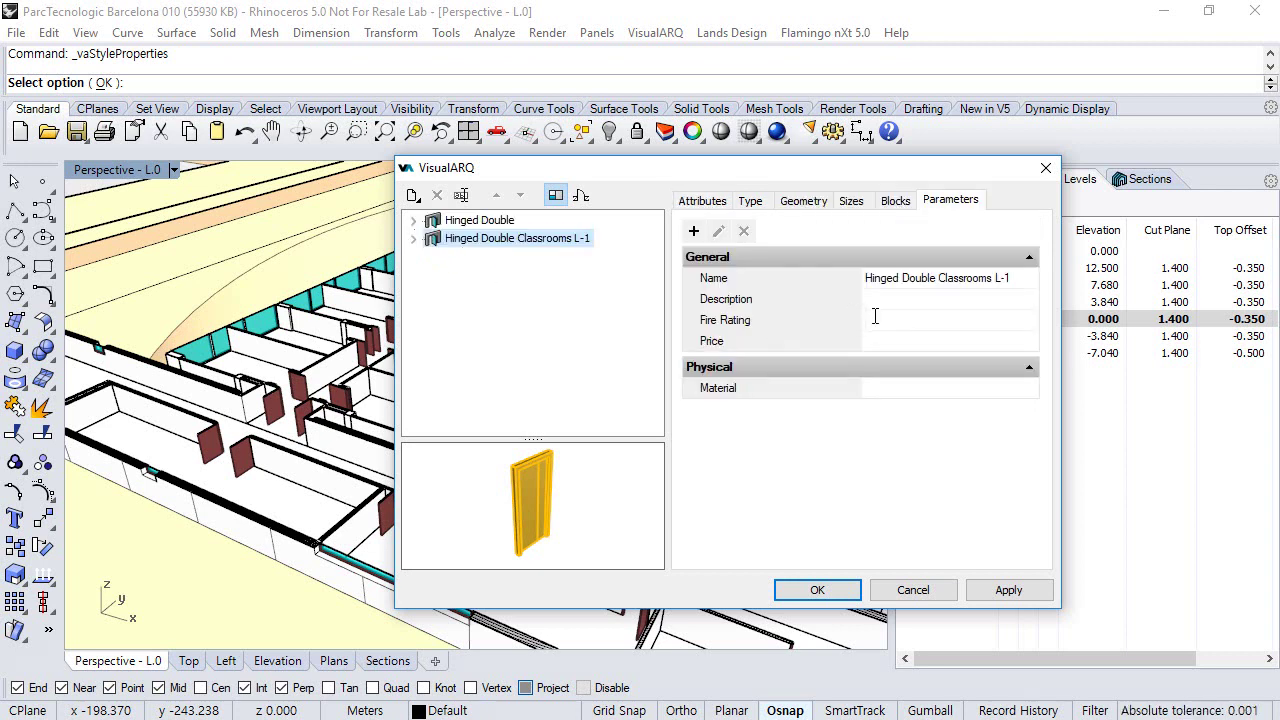
click(875, 318)
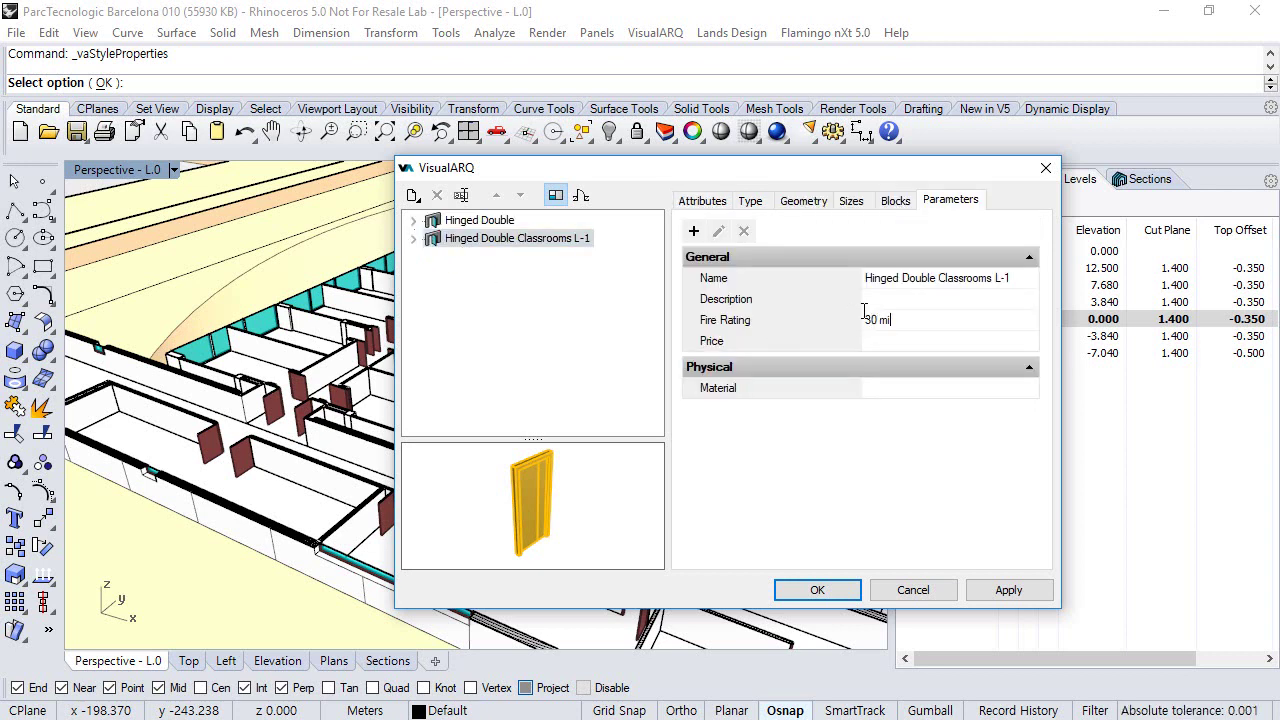
text(30 min.)
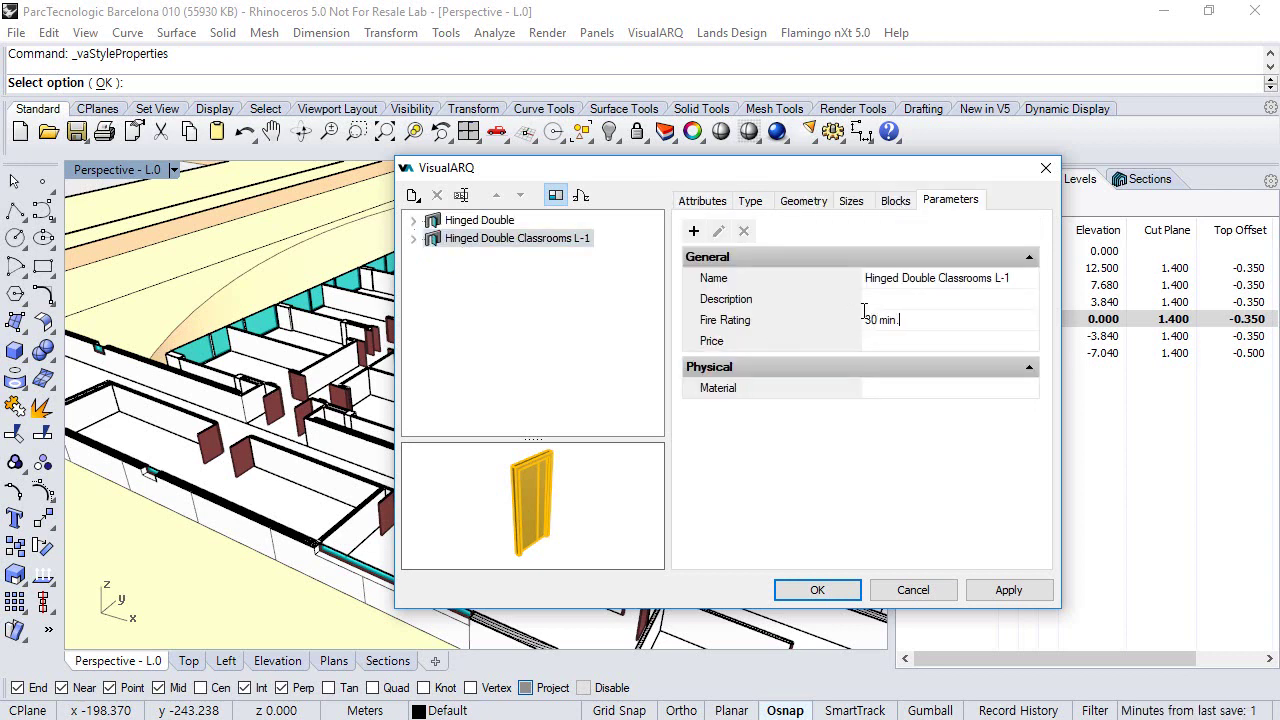
Step: Apply the style changes and override one double door's Fire Rating with 60 min
click(840, 590)
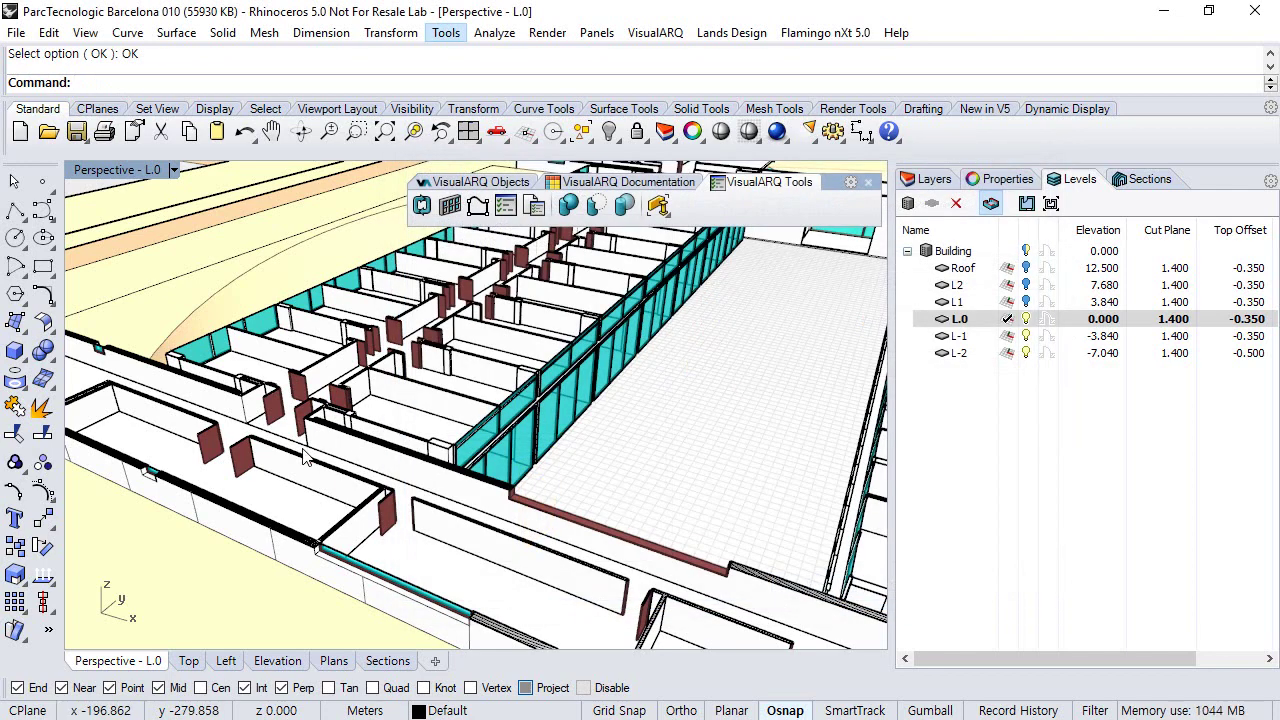
click(243, 458)
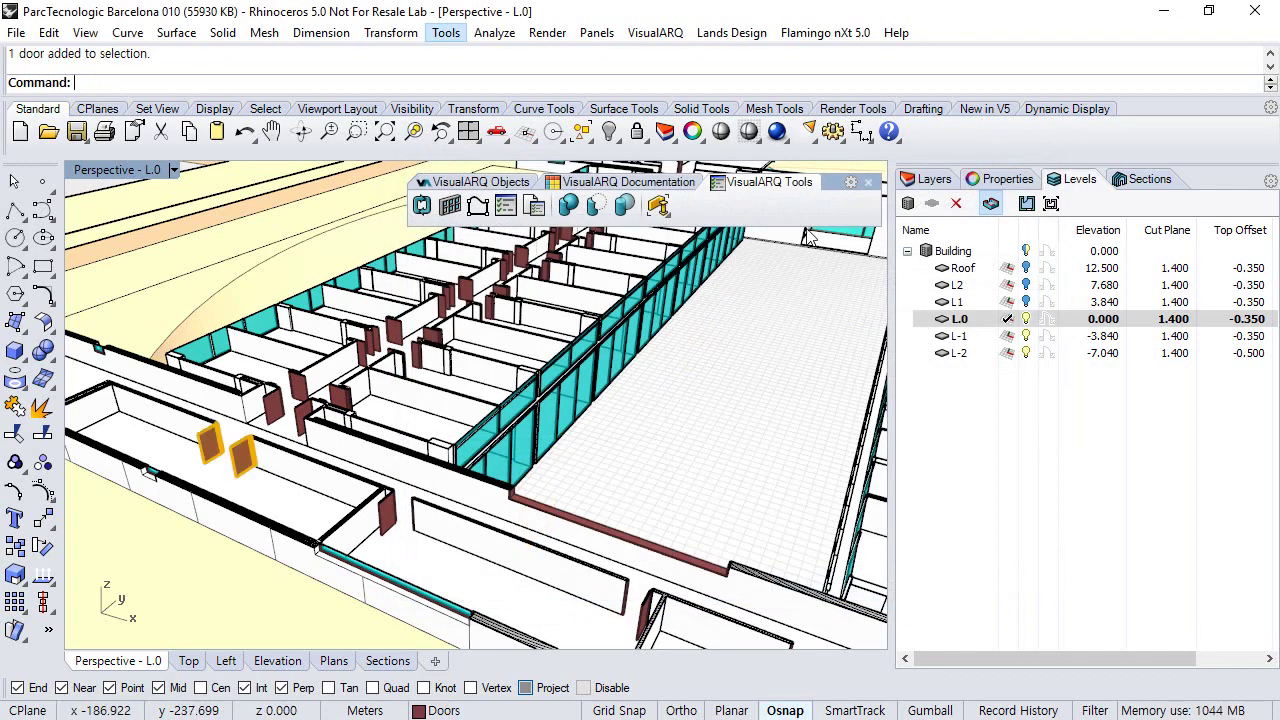
click(1003, 179)
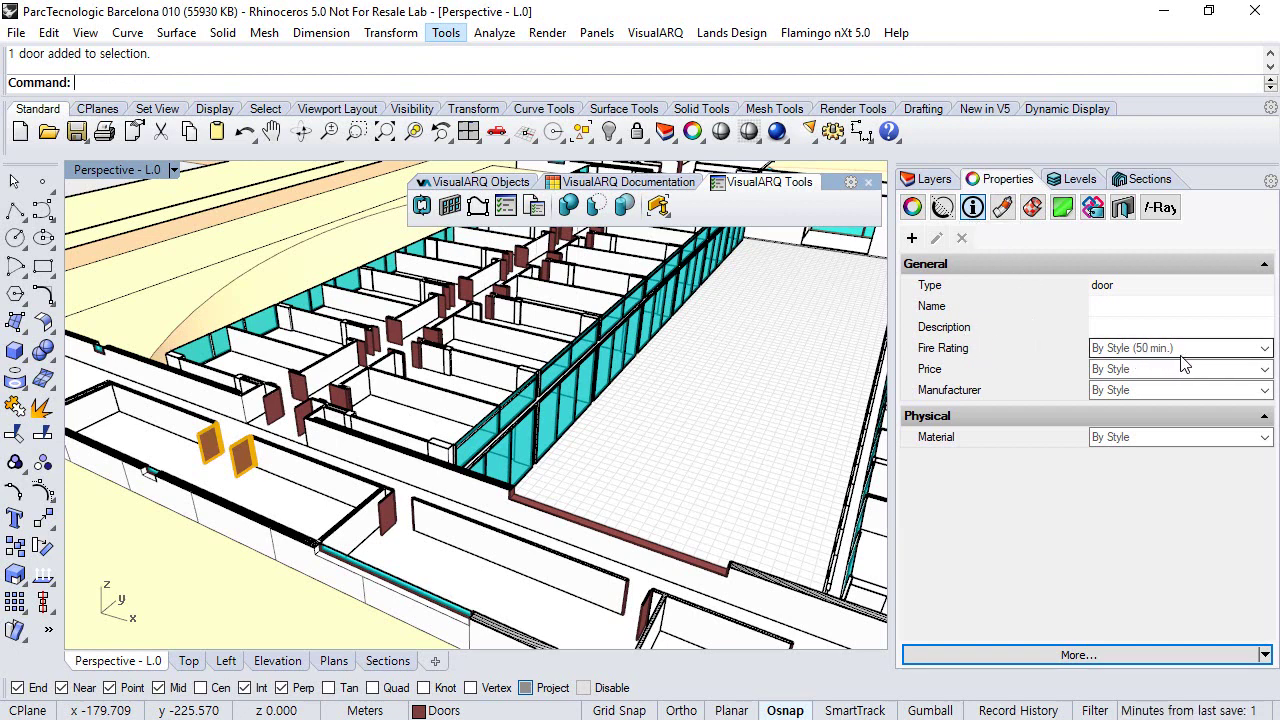
click(1181, 356)
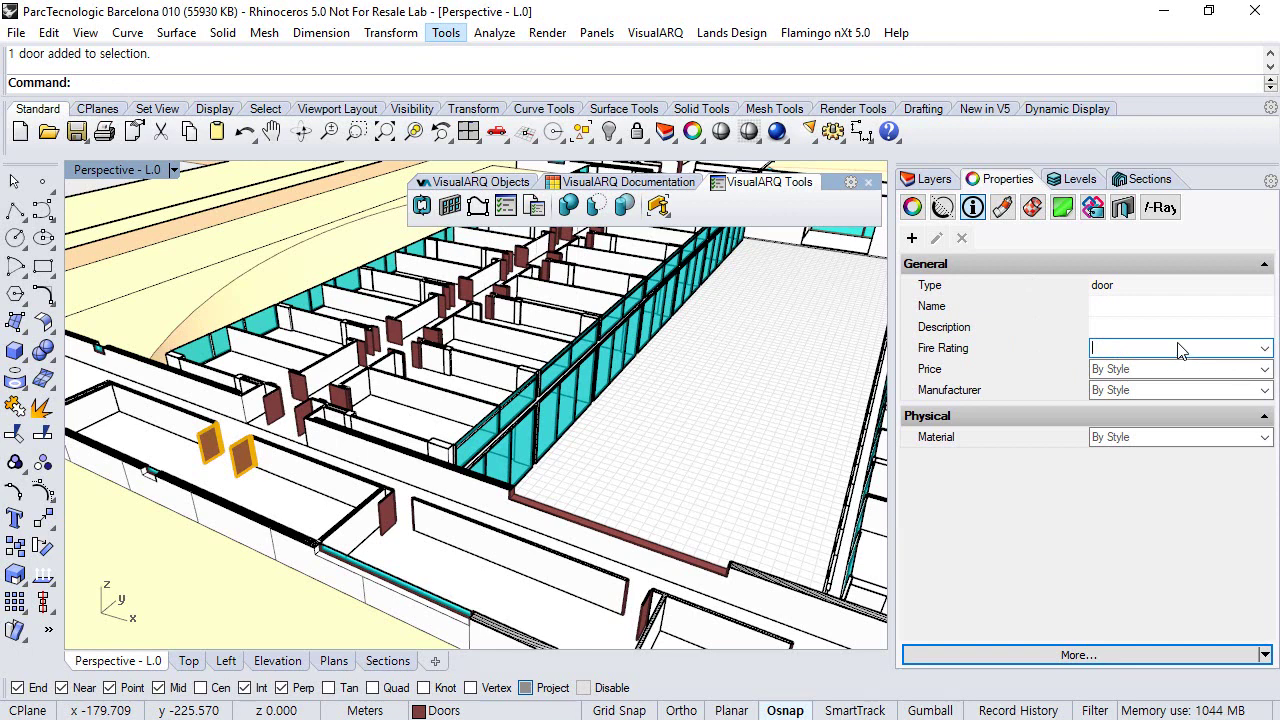
text(60 min.)
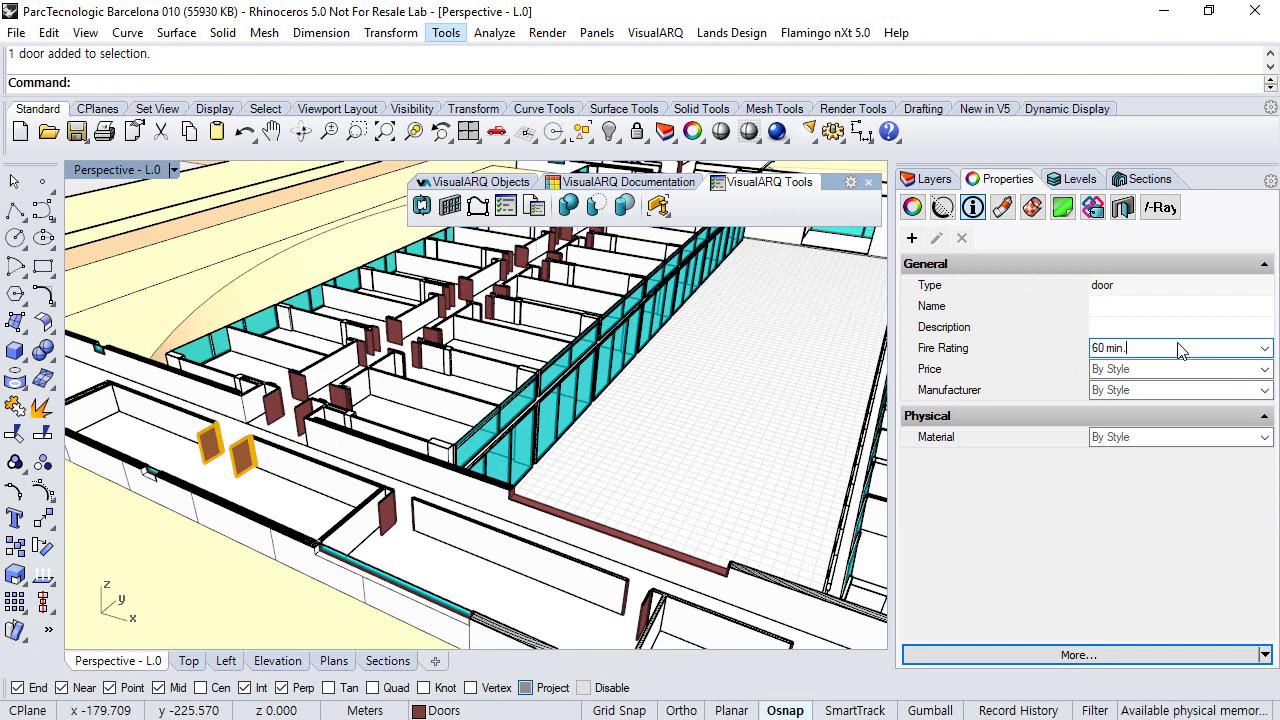
key(Return)
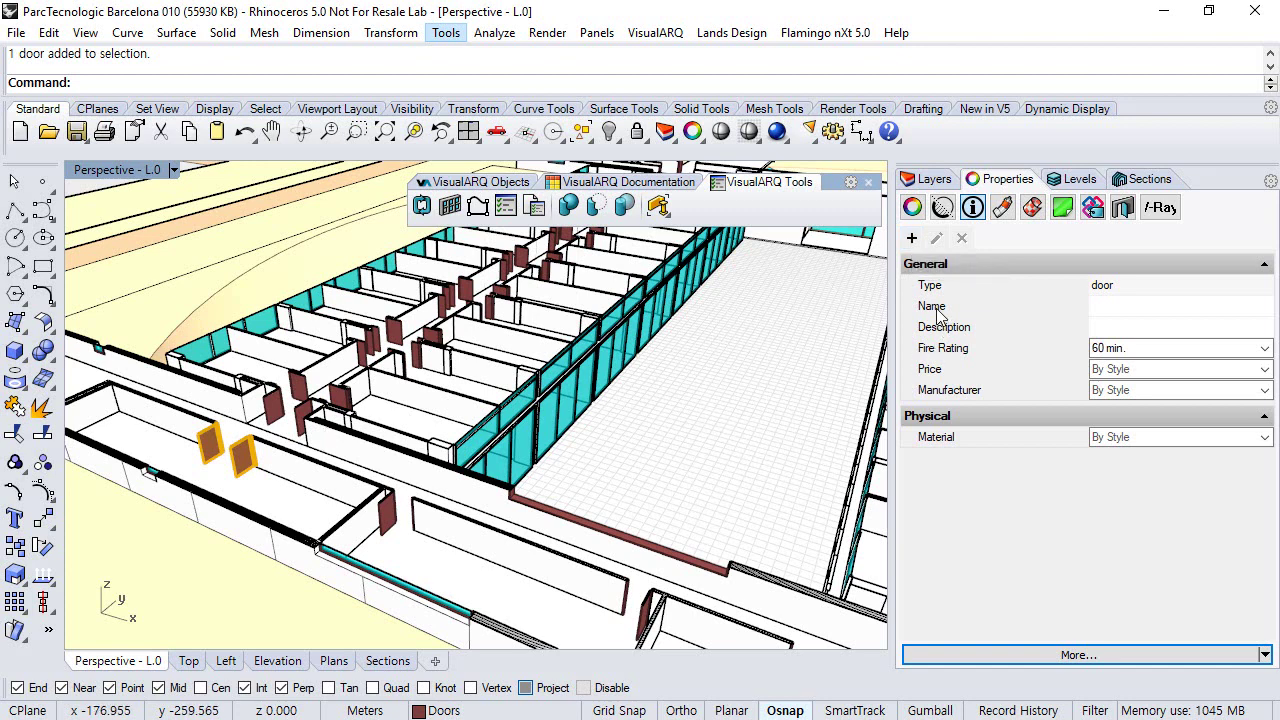
click(914, 240)
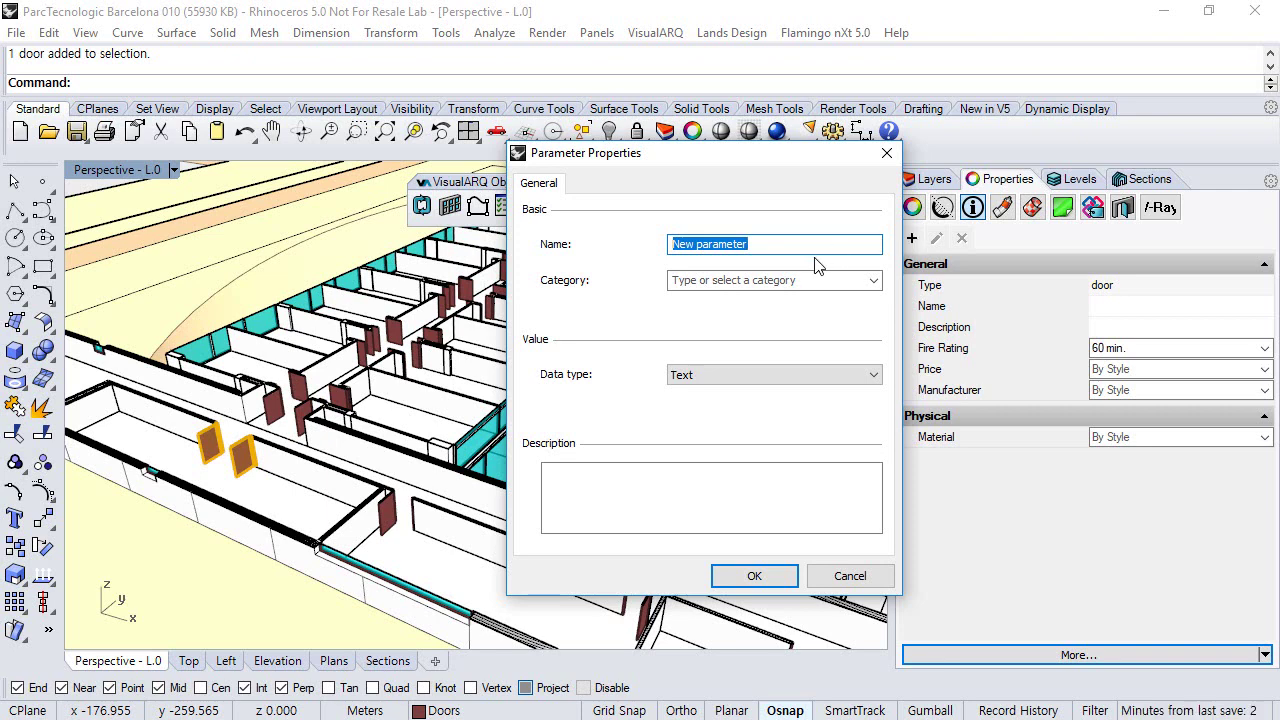
Step: Name the new door parameter Private Note in an Other category and begin editing its value
text(P)
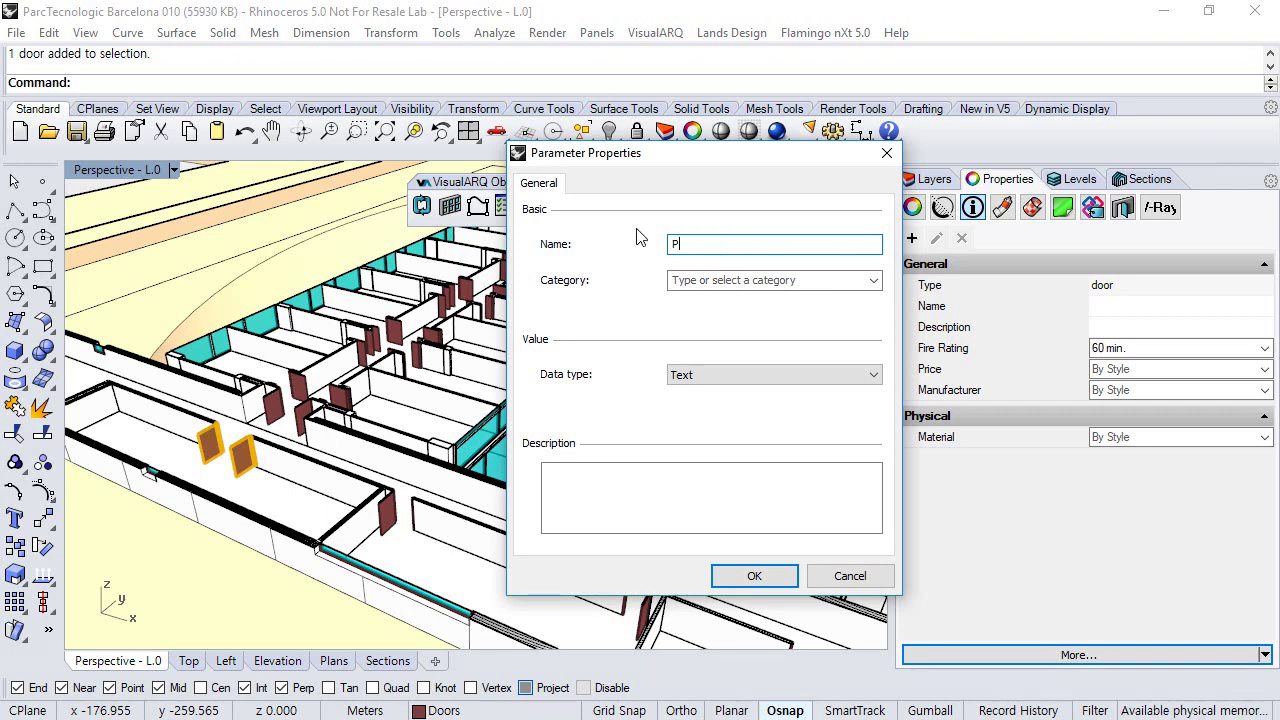
text(riveate Note)
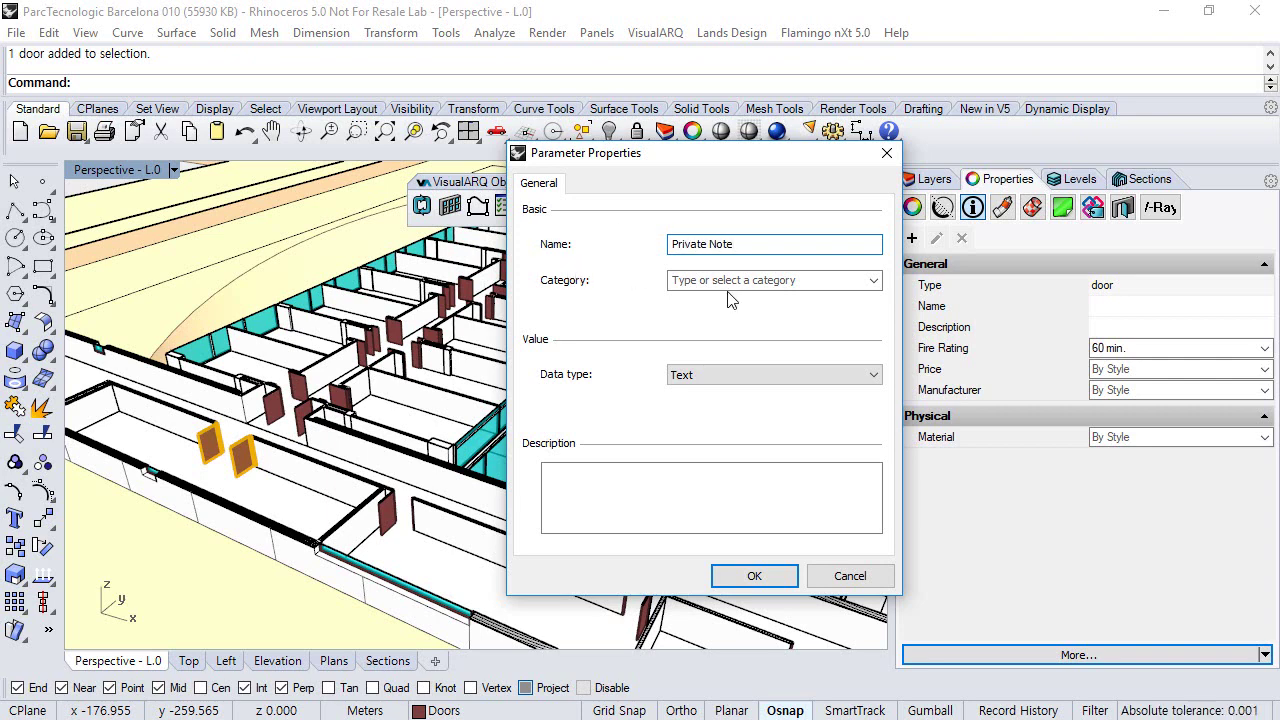
click(737, 275)
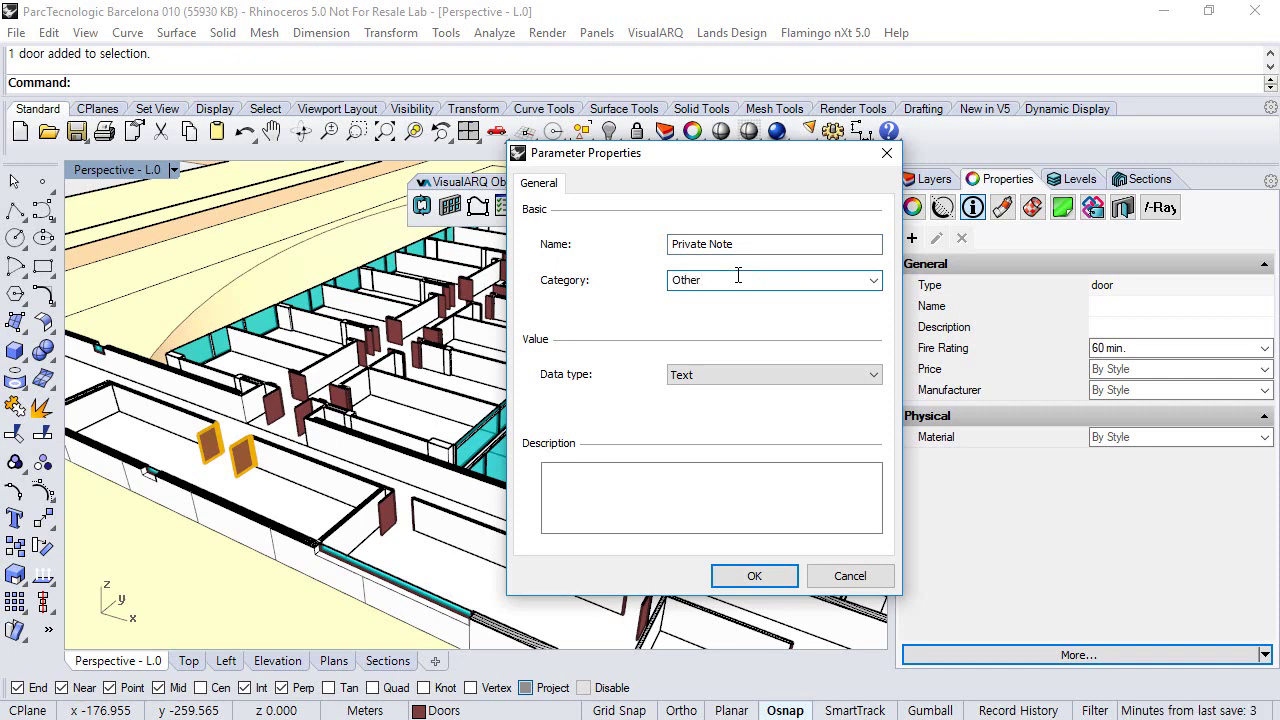
click(760, 577)
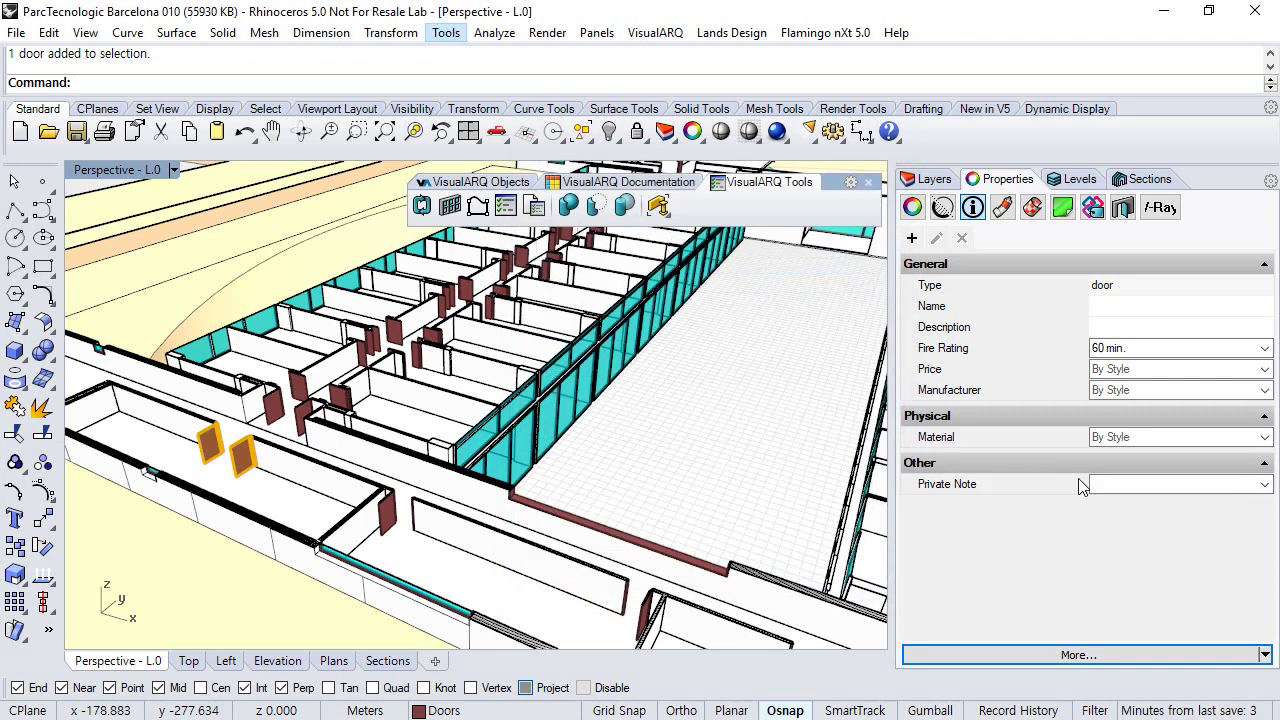
click(1165, 486)
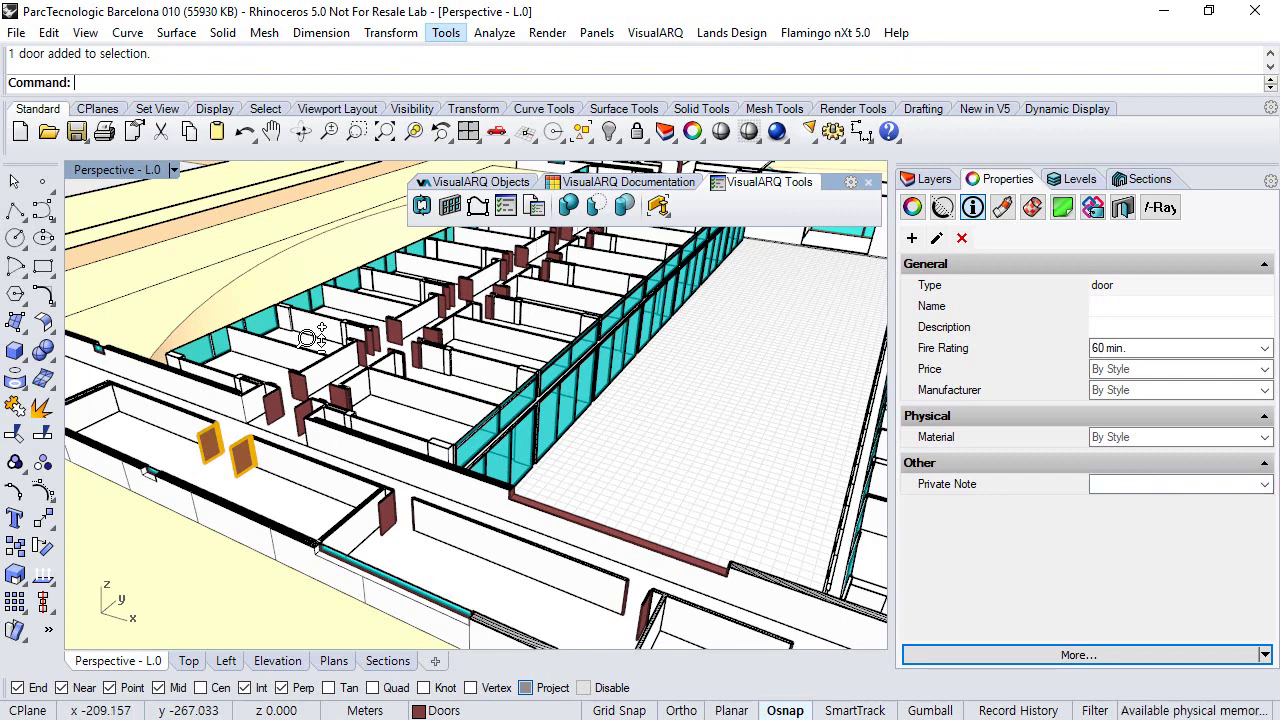
Step: Deselect the door, turn off the L.0 level cut and show all building levels
right_drag(310, 330, 168, 214)
click(172, 208)
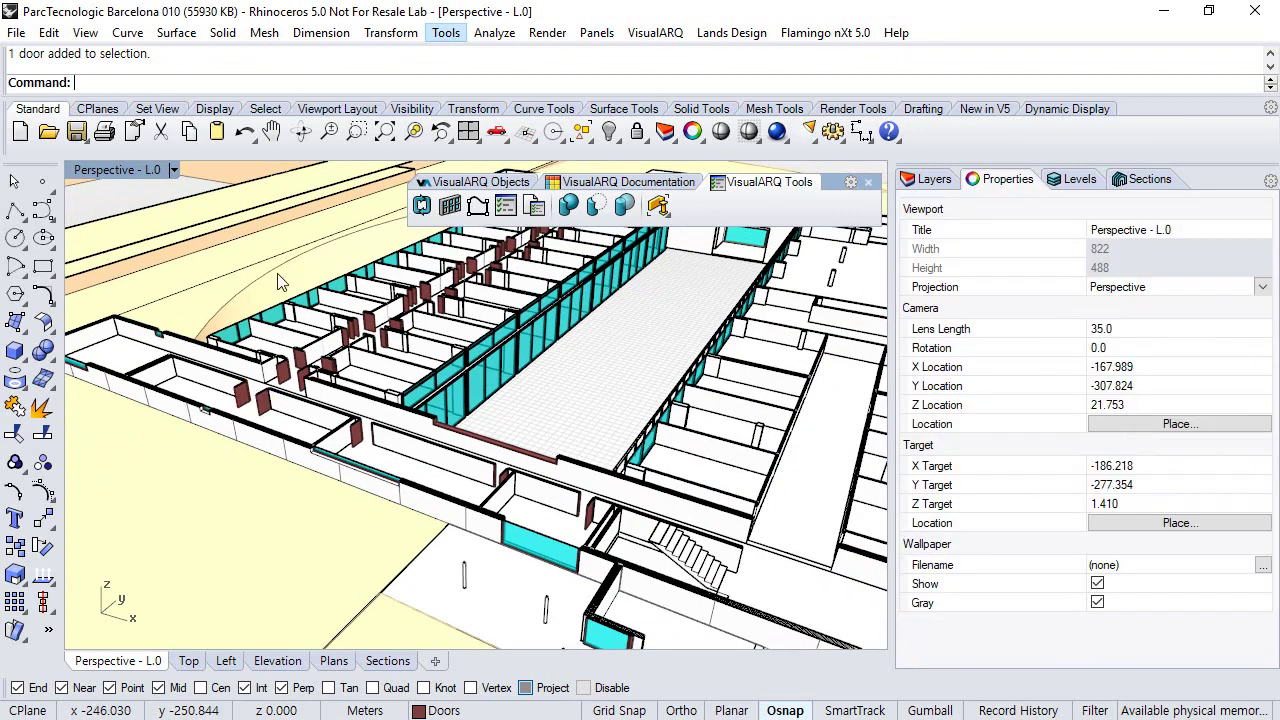
click(1079, 179)
click(992, 204)
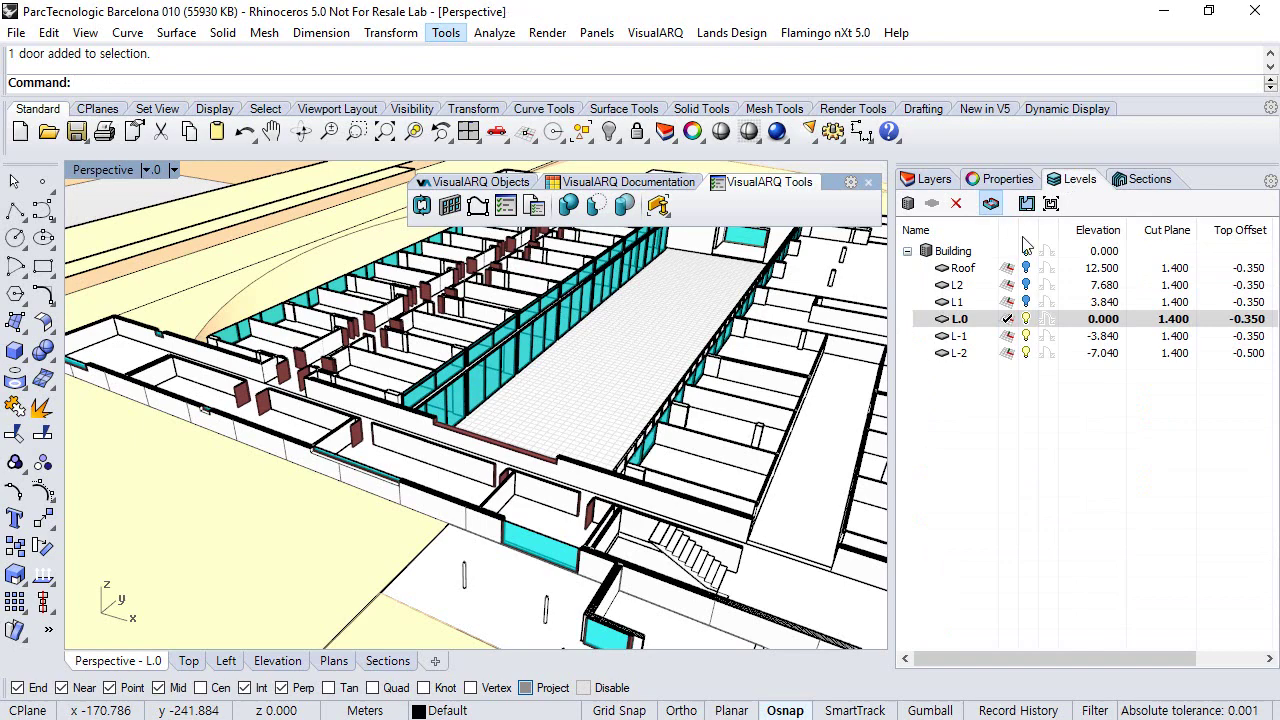
click(1030, 252)
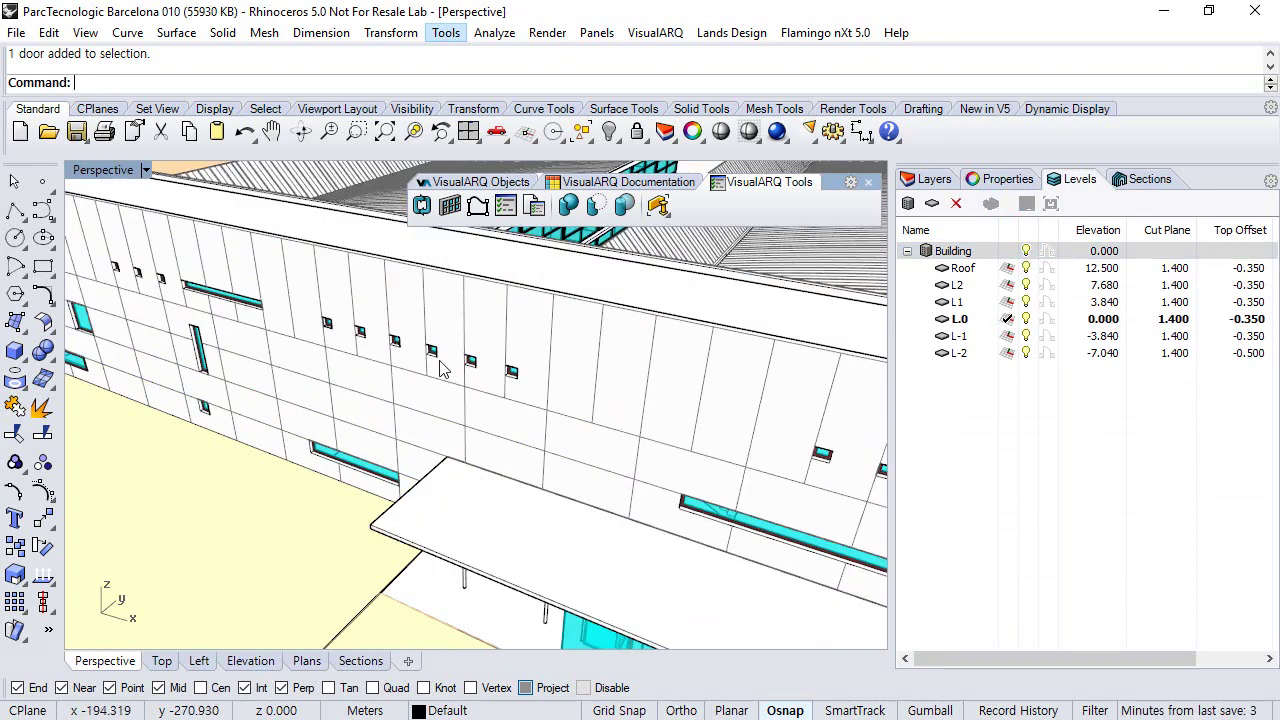
scroll(491, 337, down, 2)
scroll(520, 427, up, 2)
scroll(523, 427, down, 4)
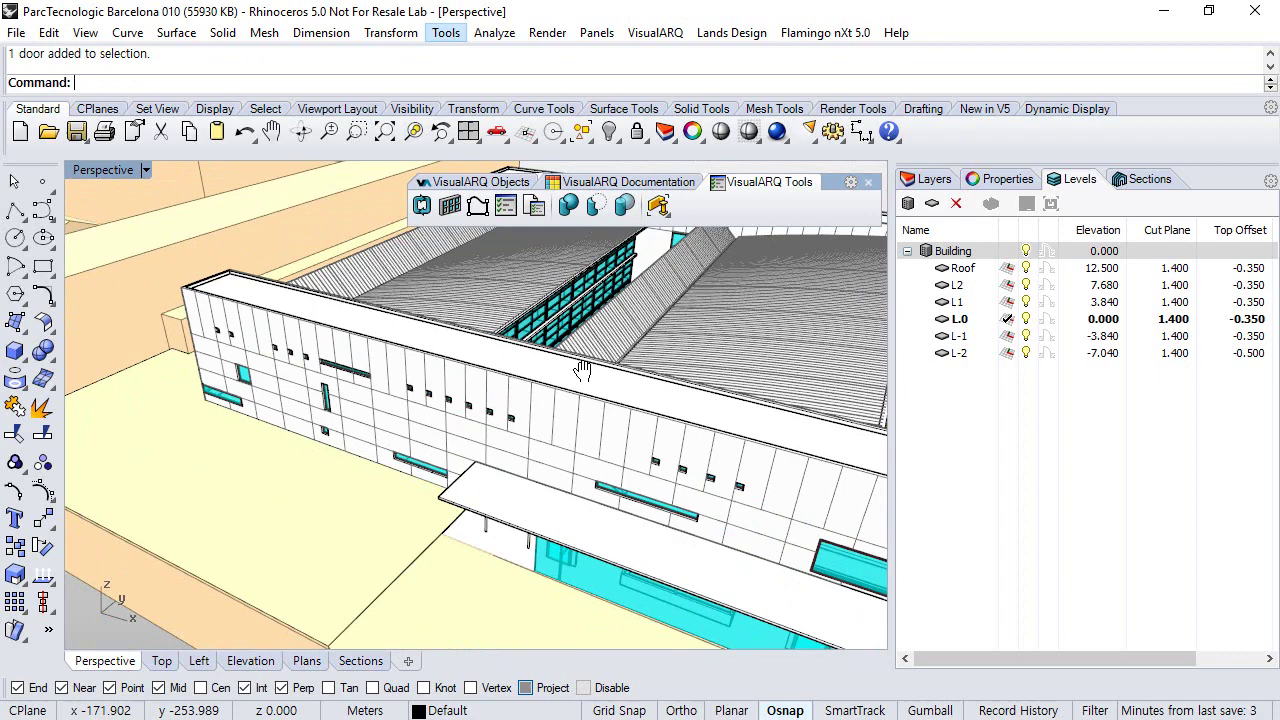
click(628, 184)
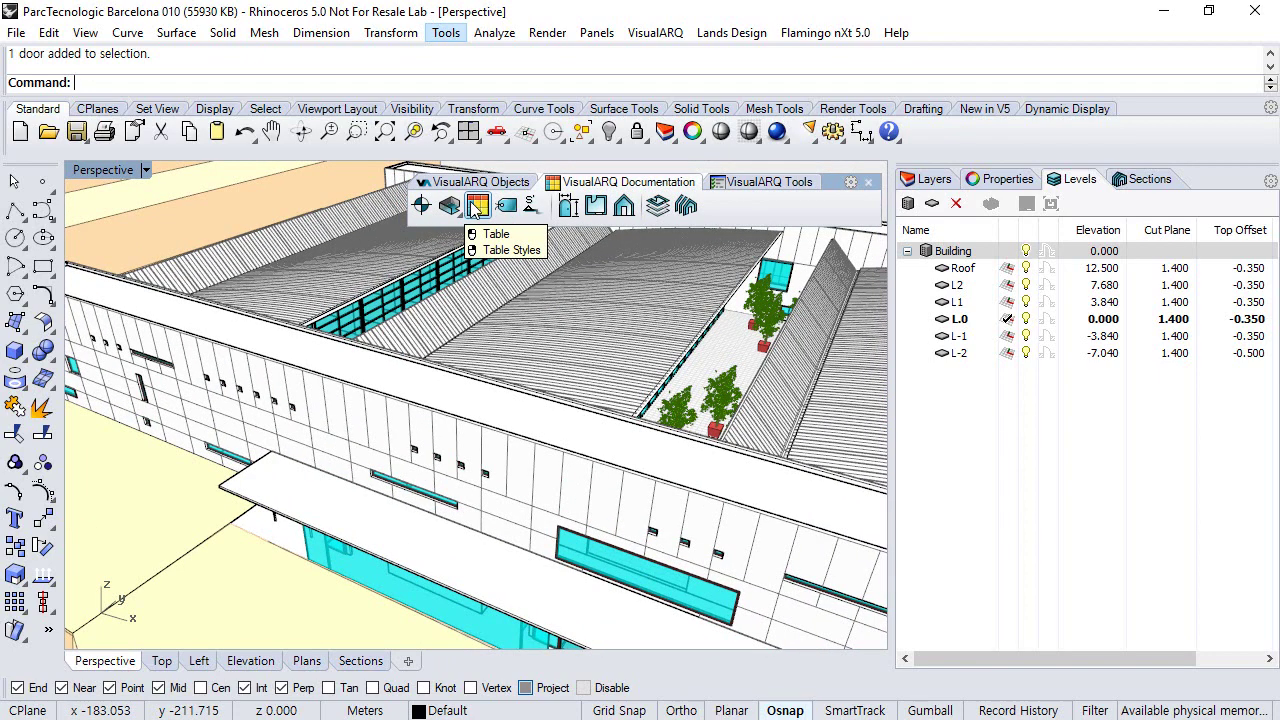
Step: Rename the Openings table style to Door and exclude Opening and Window object types
right_click(477, 205)
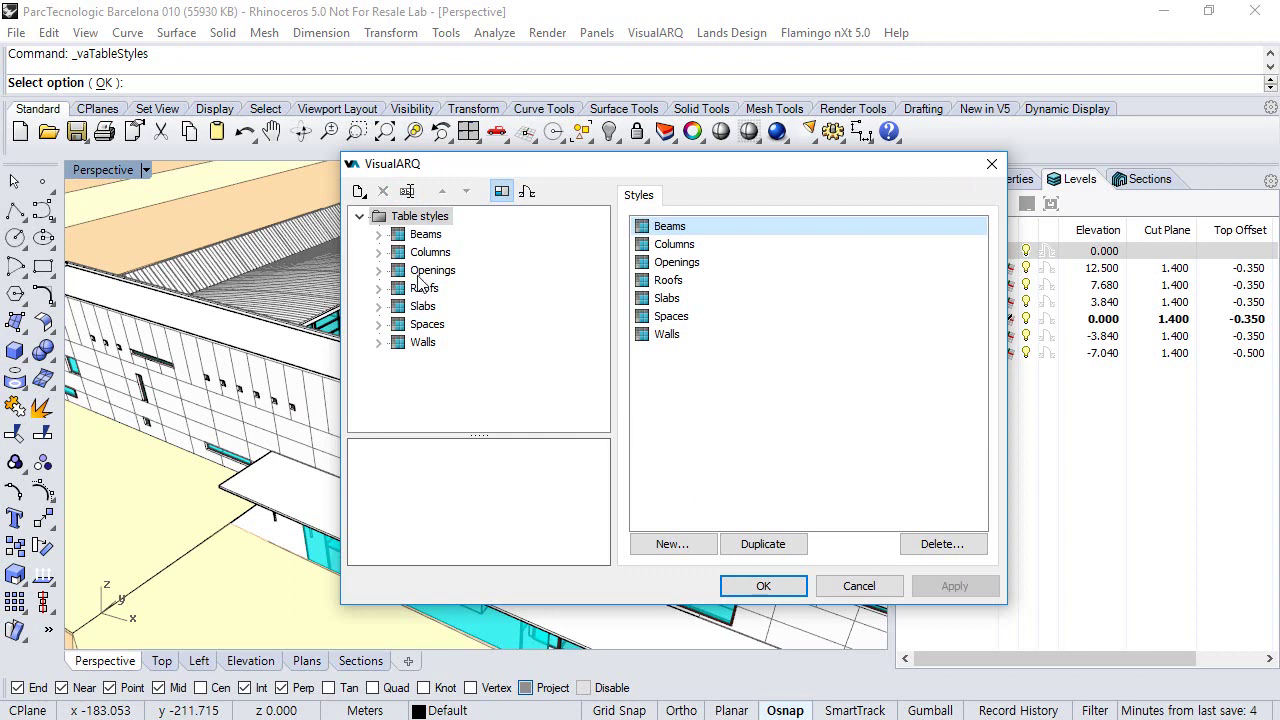
click(420, 271)
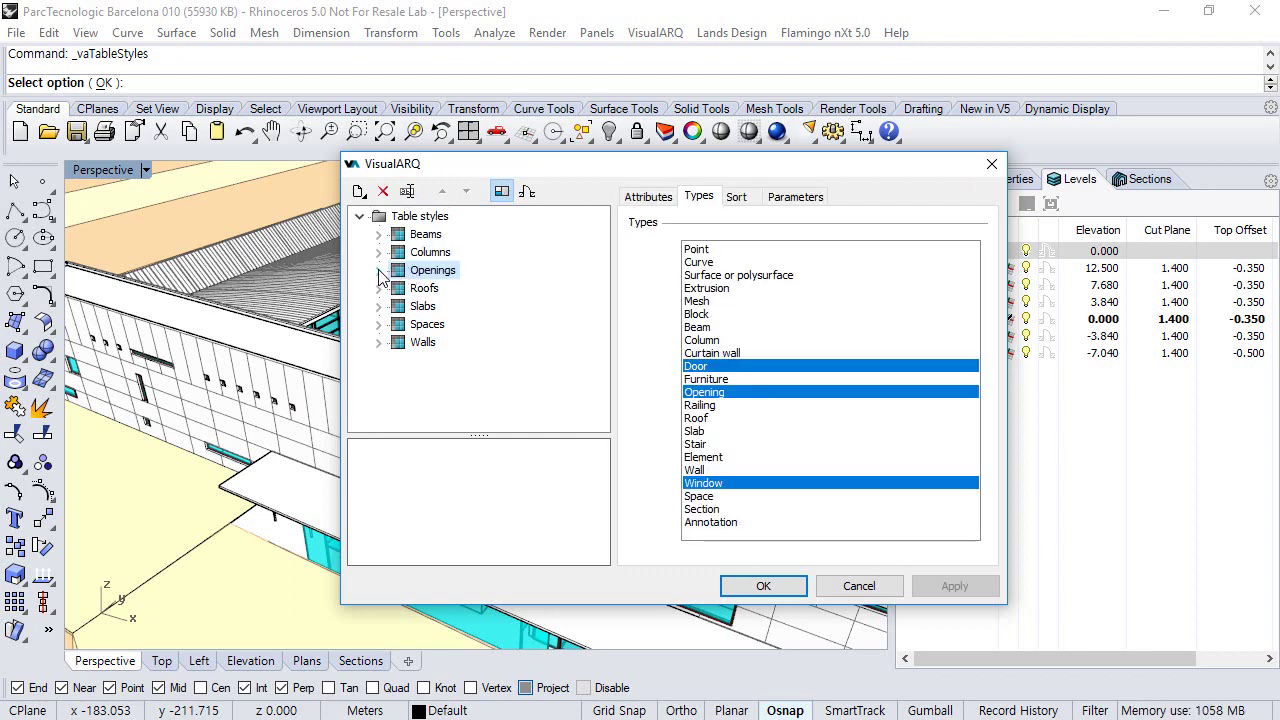
click(379, 271)
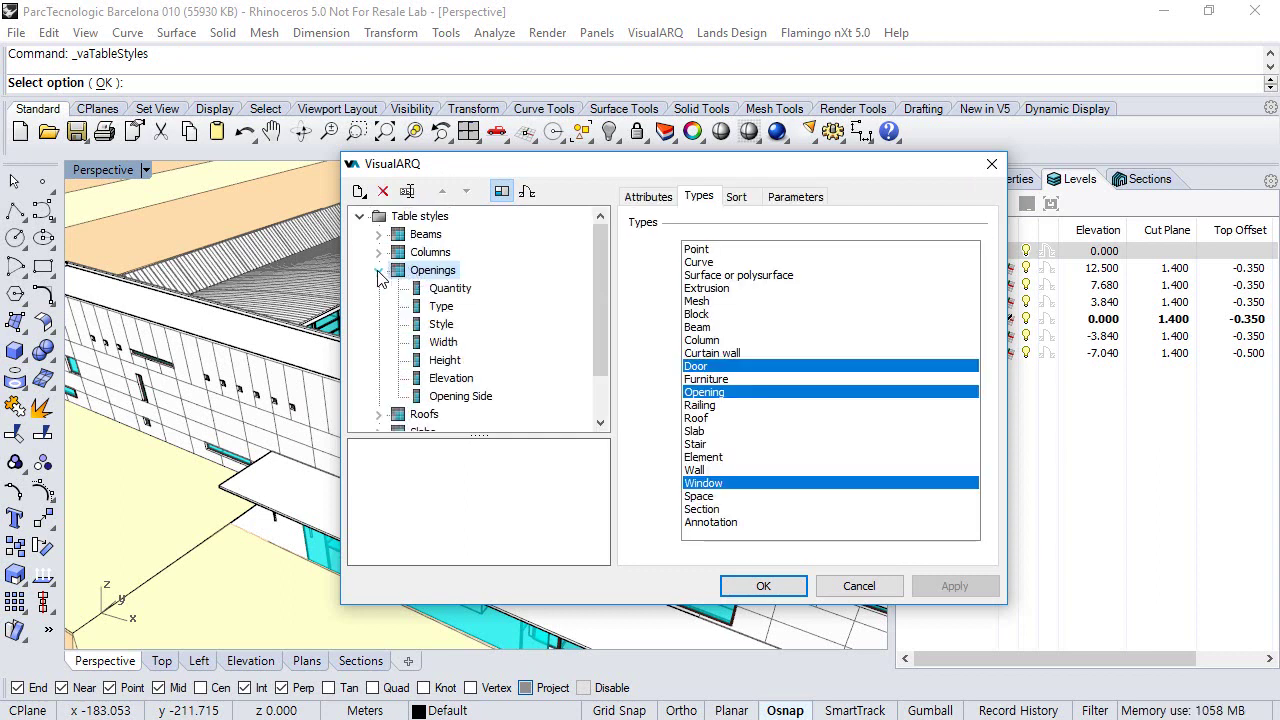
click(428, 271)
text(Door)
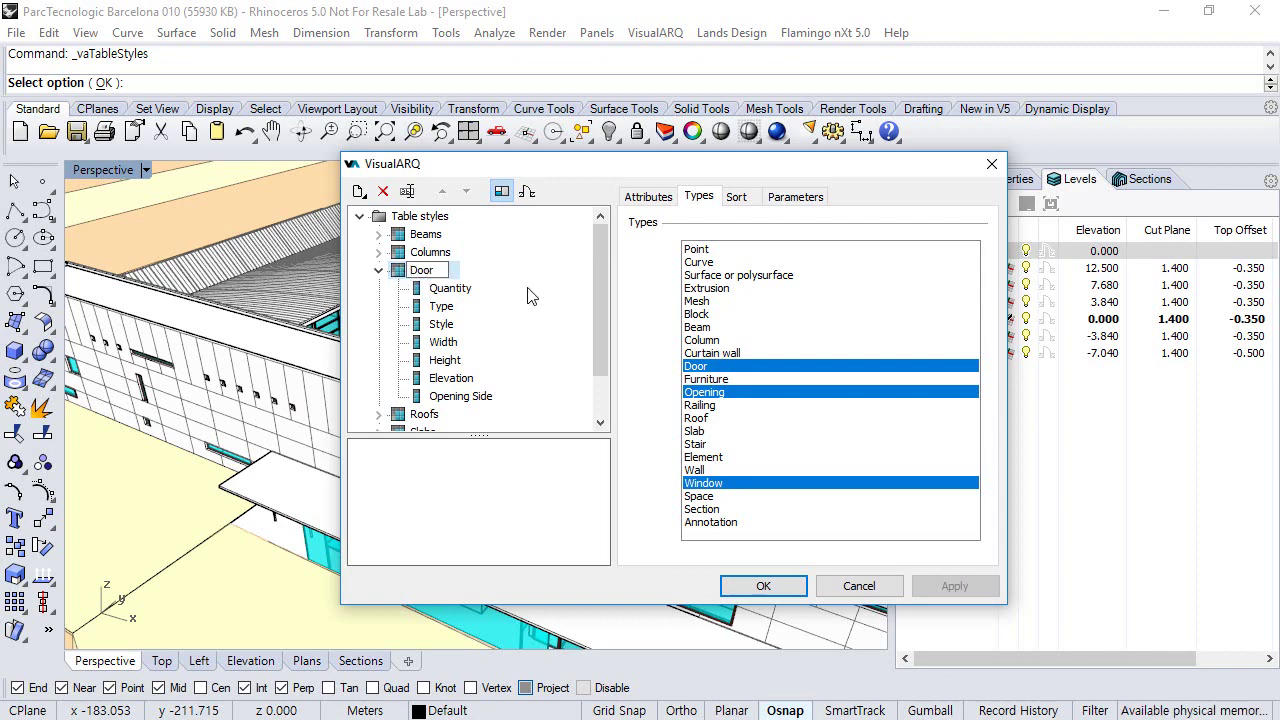
click(720, 392)
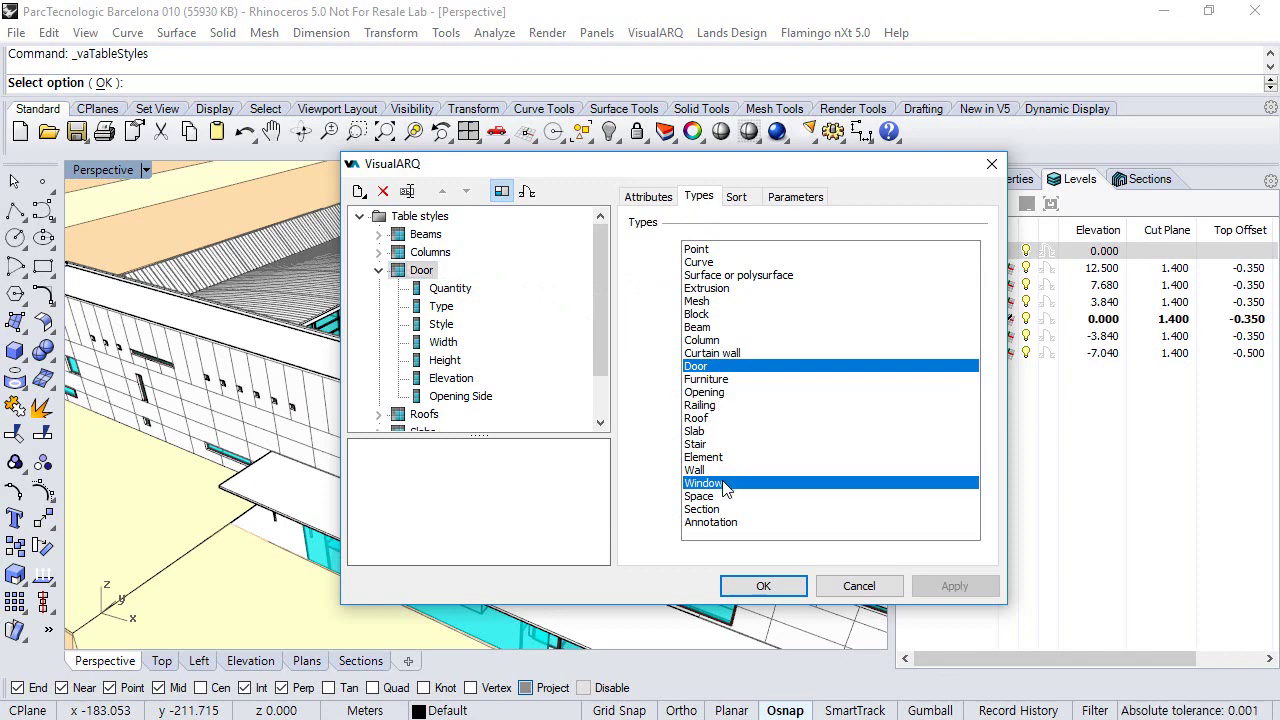
click(727, 484)
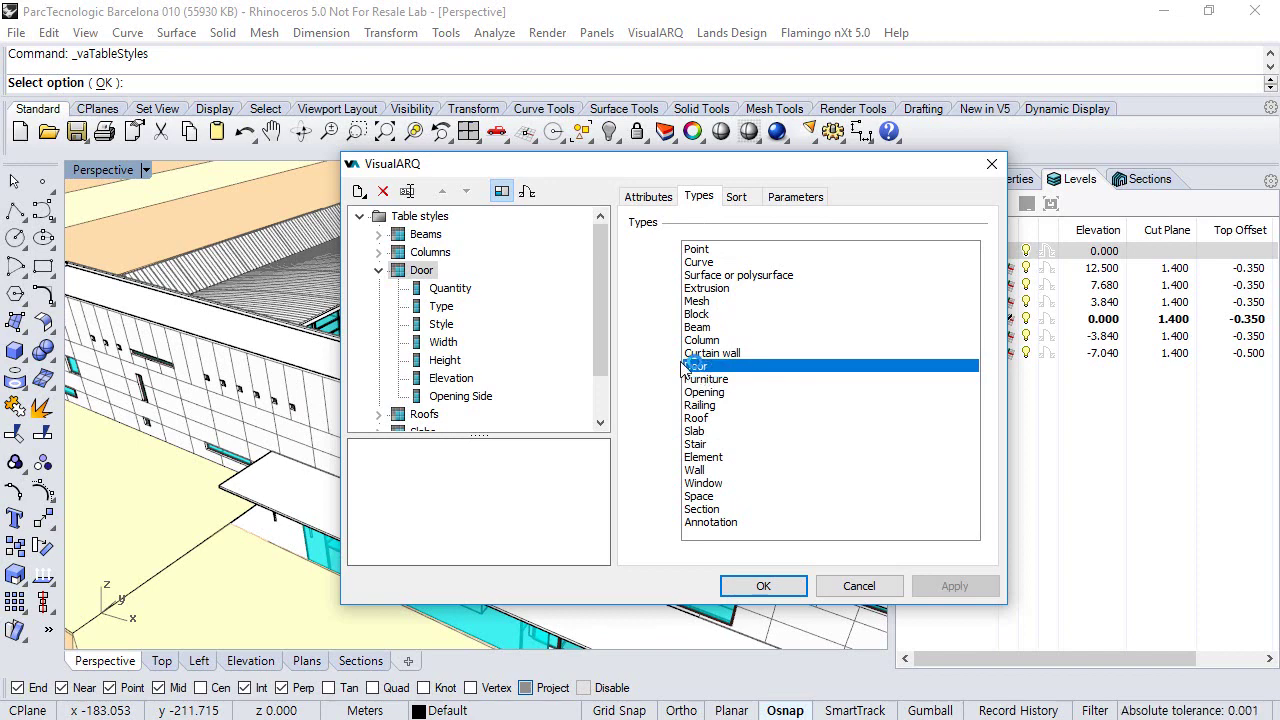
Step: Add a new property field column to the Door table style named 'Fire Rating'
right_click(418, 274)
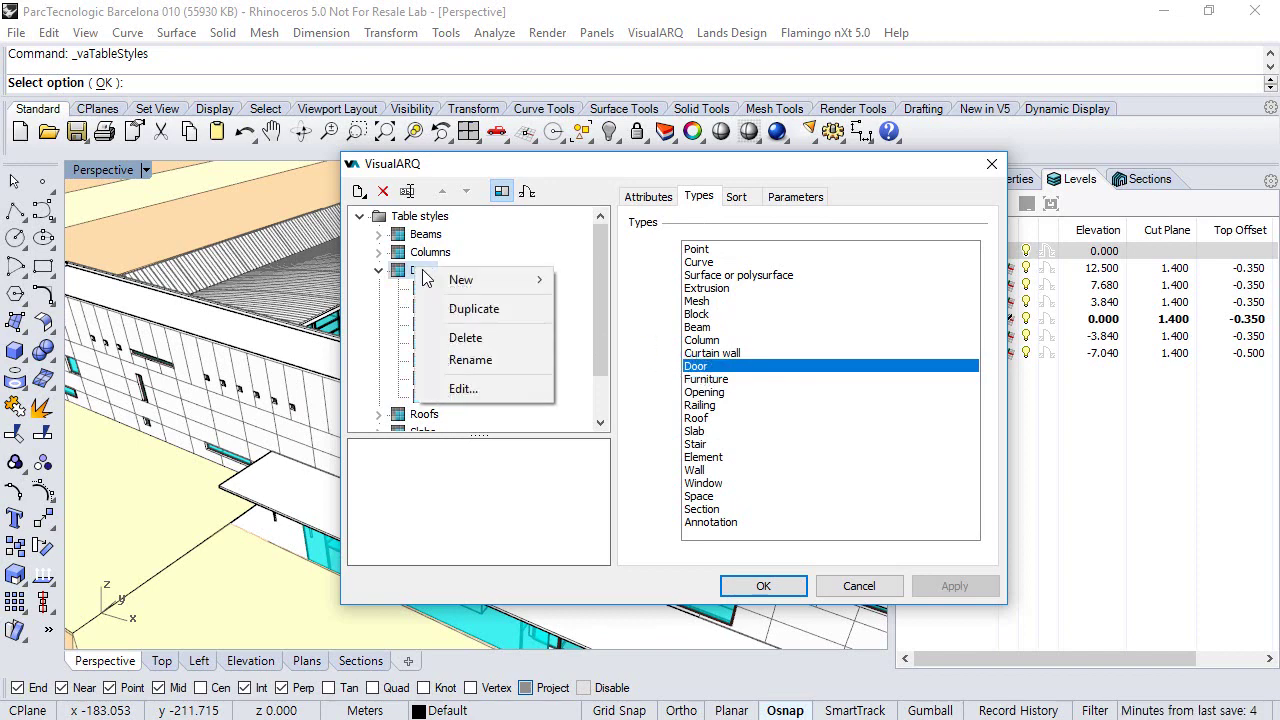
mouse_move(446, 283)
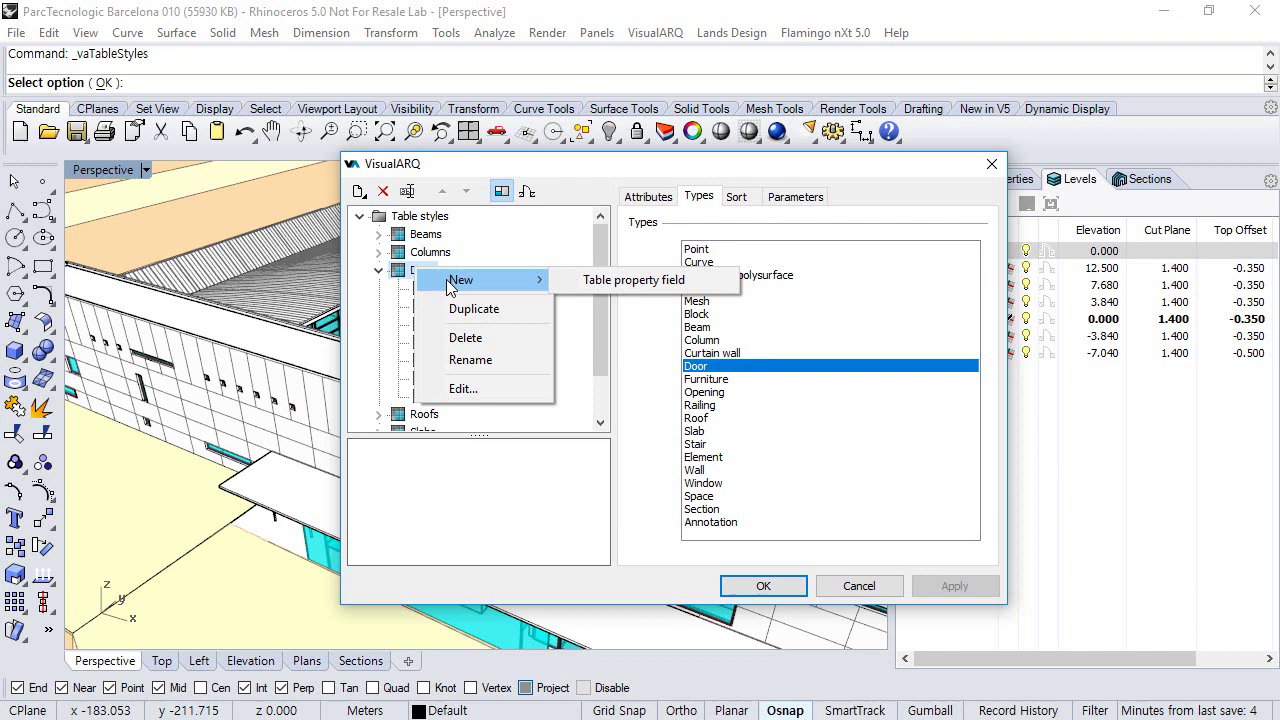
click(588, 282)
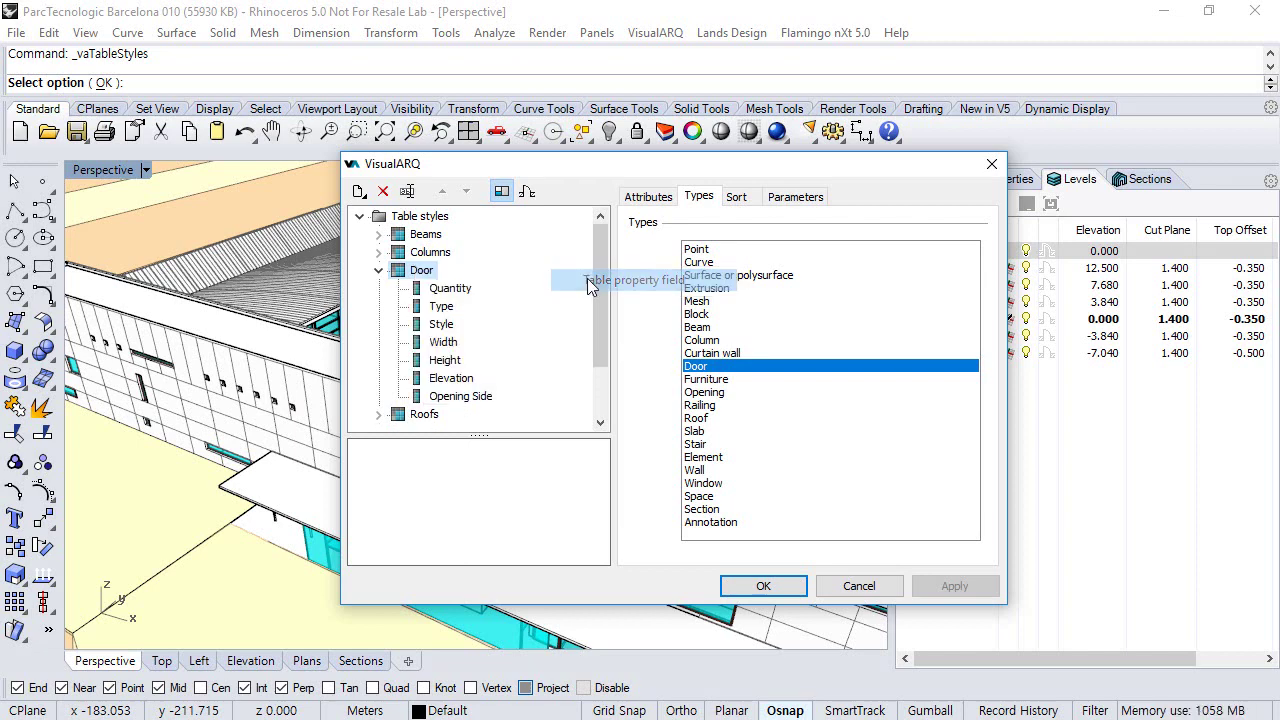
click(445, 414)
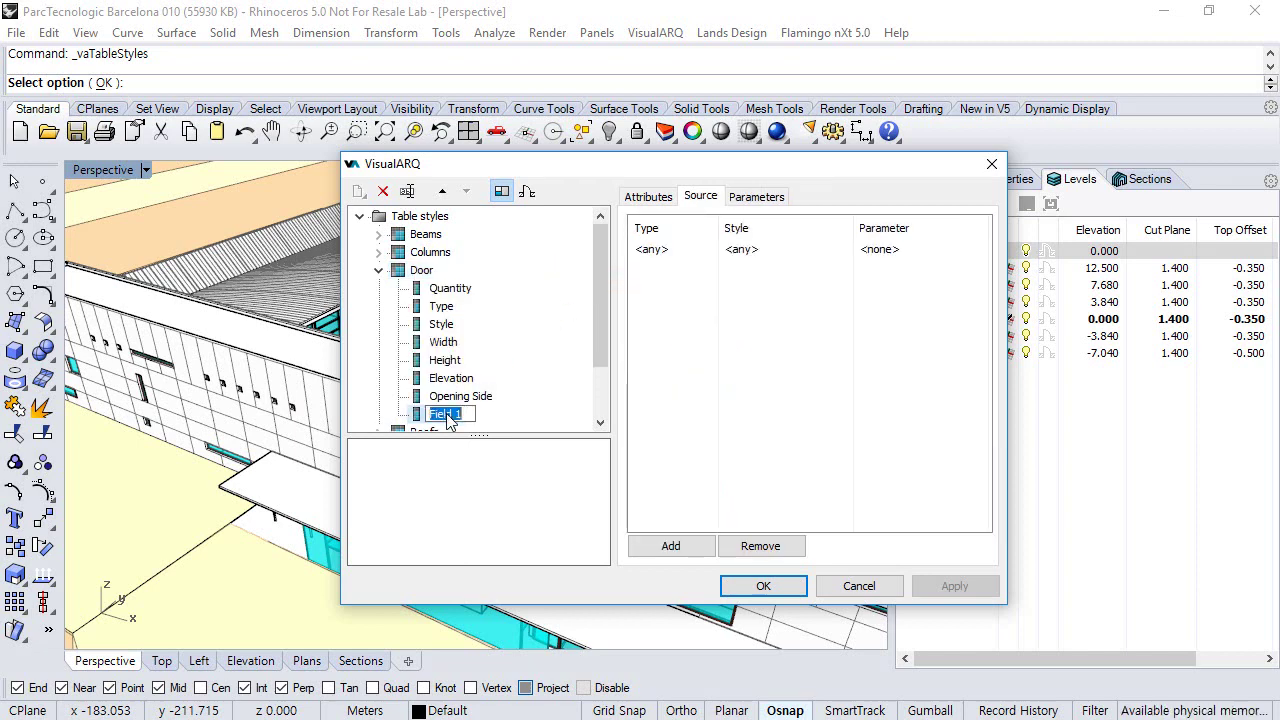
text(Fire Rating)
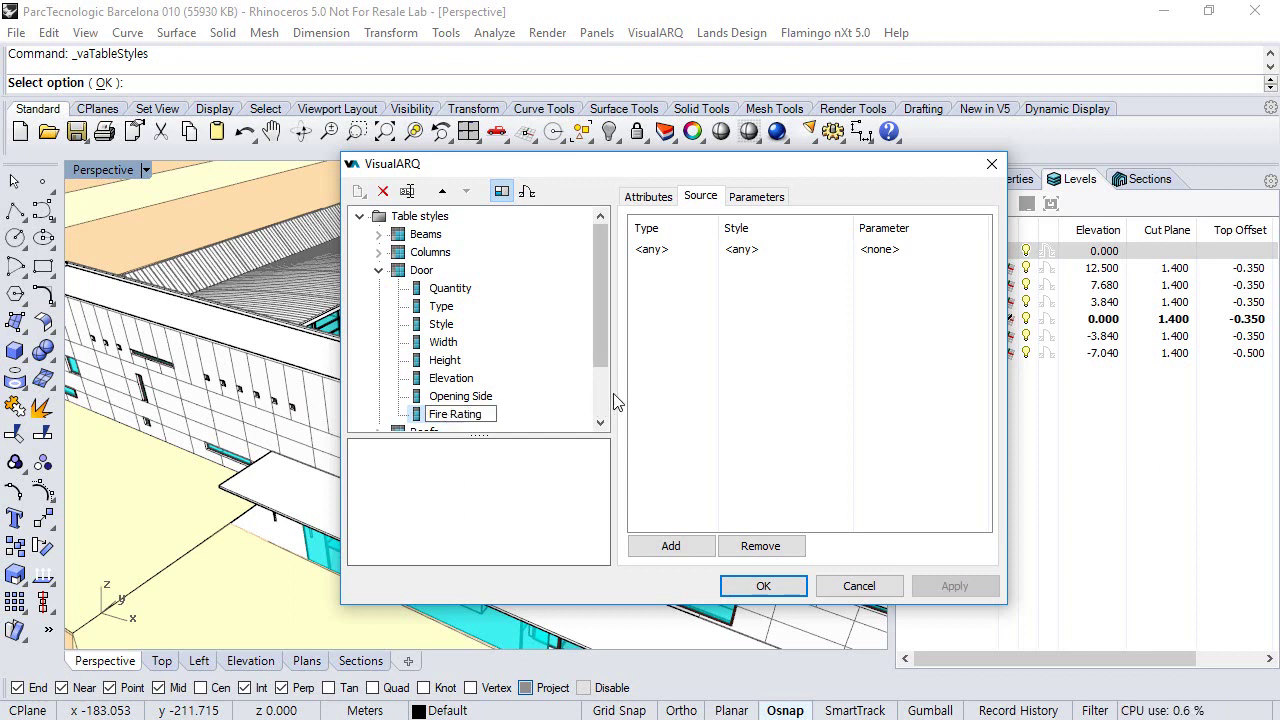
key(Return)
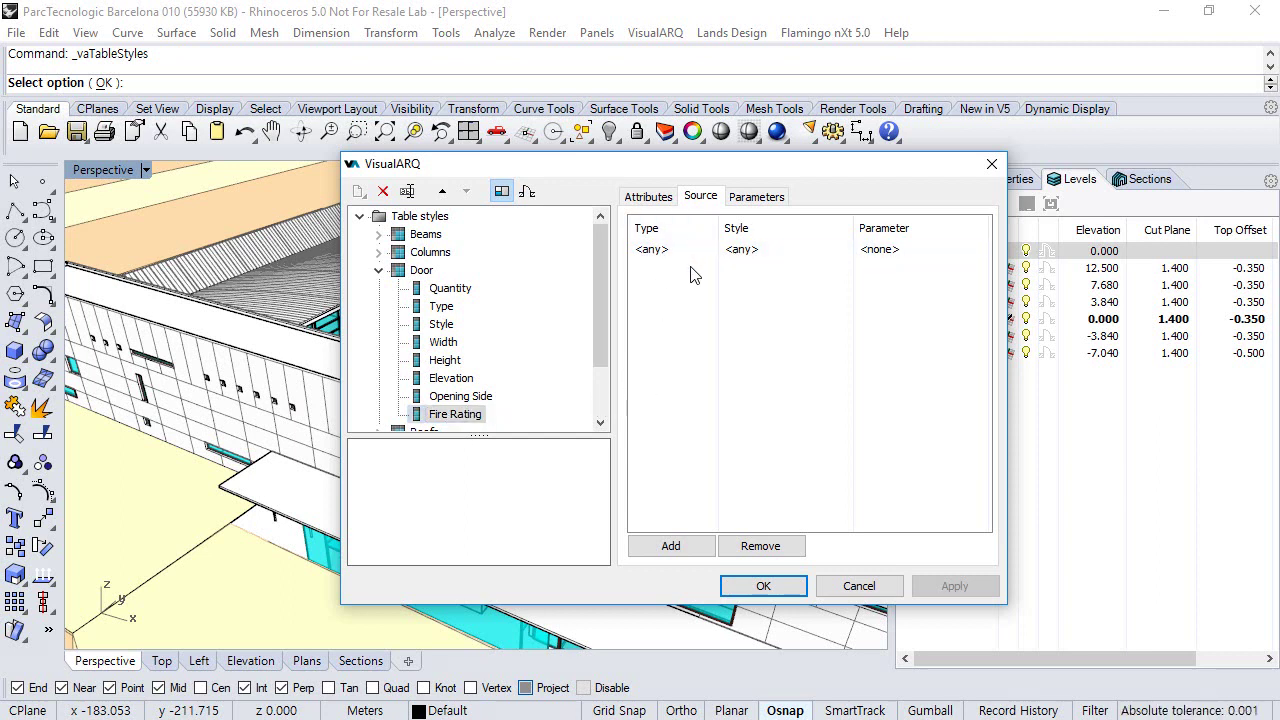
Step: Set the Fire Rating column's source type to Door and its parameter to Fire Rating
click(697, 250)
click(697, 250)
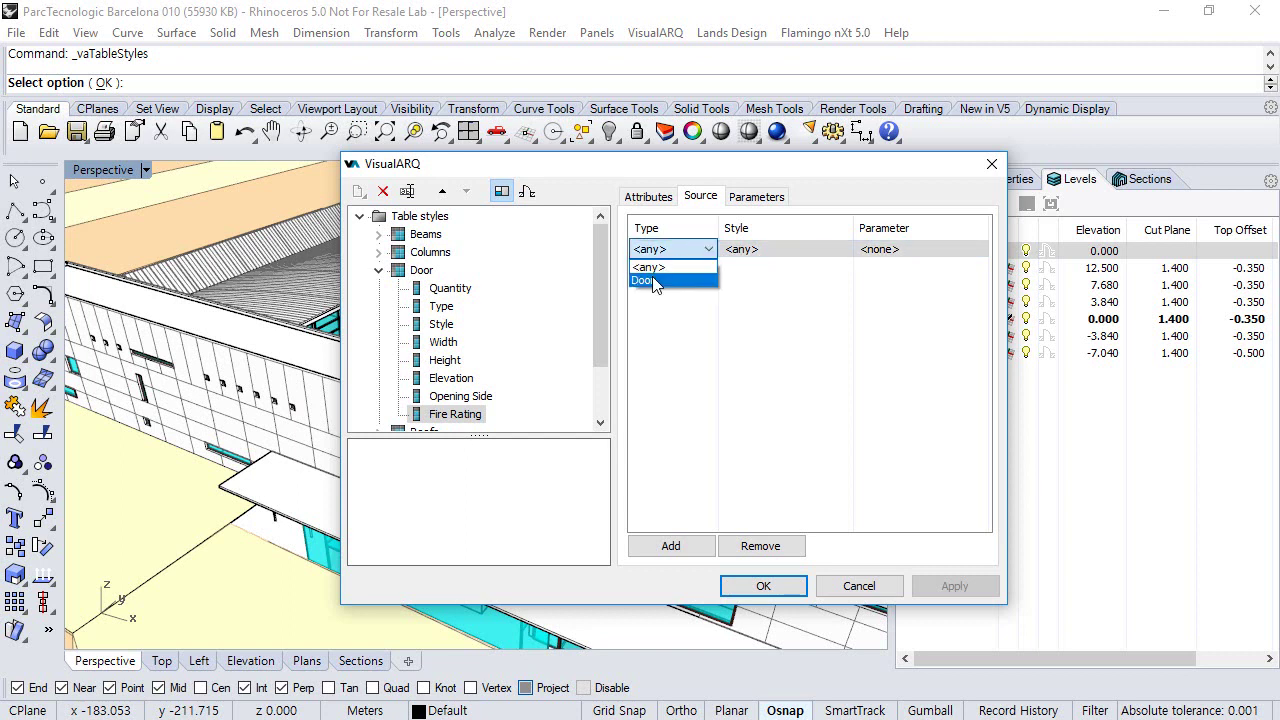
click(647, 279)
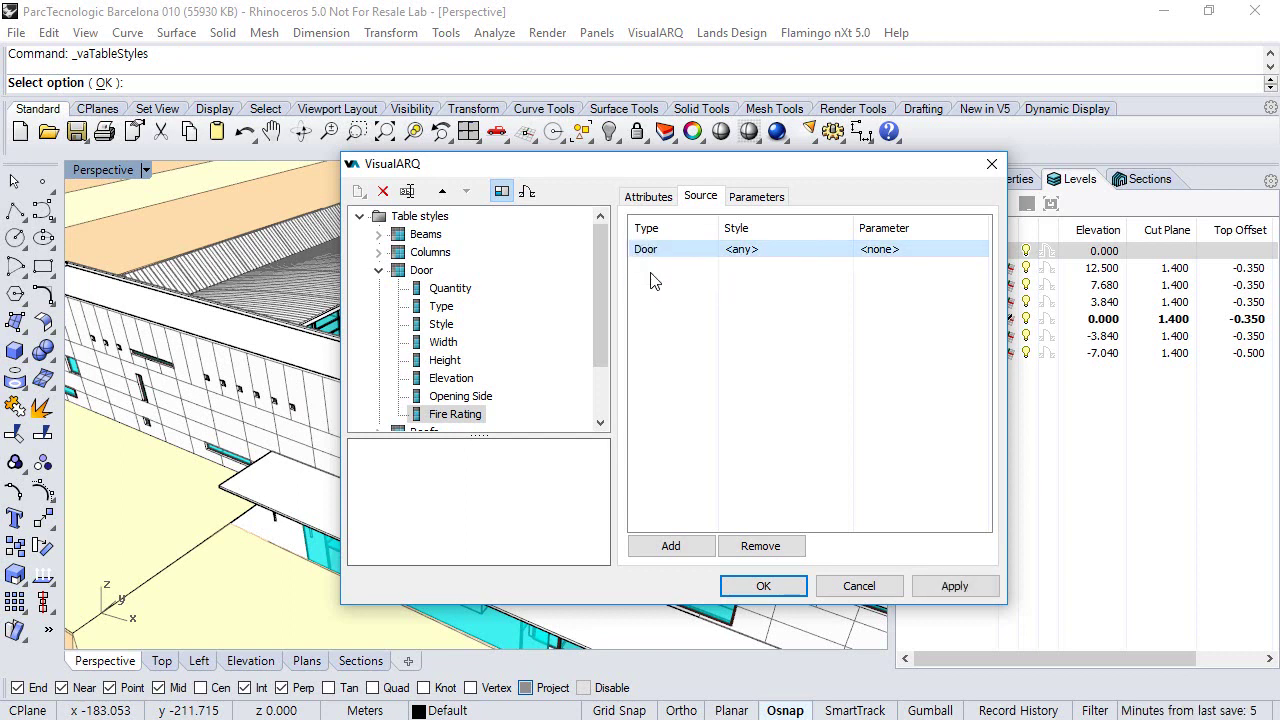
click(932, 250)
click(936, 250)
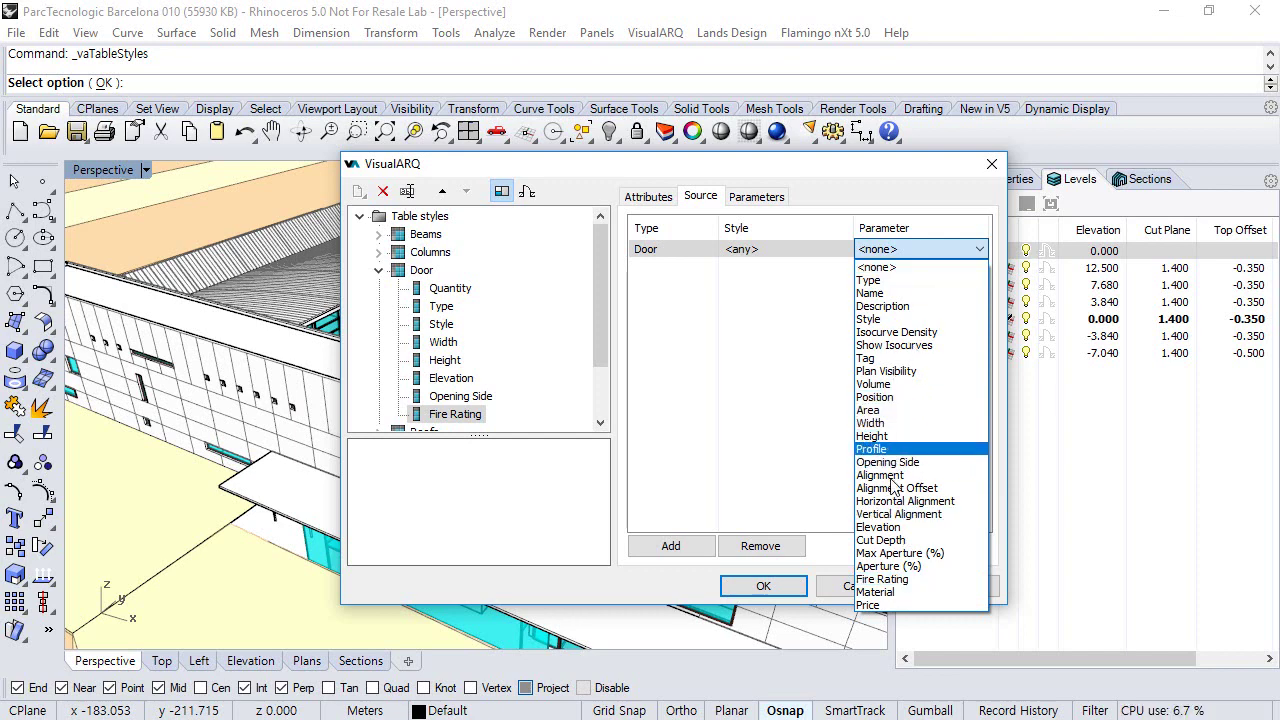
click(883, 579)
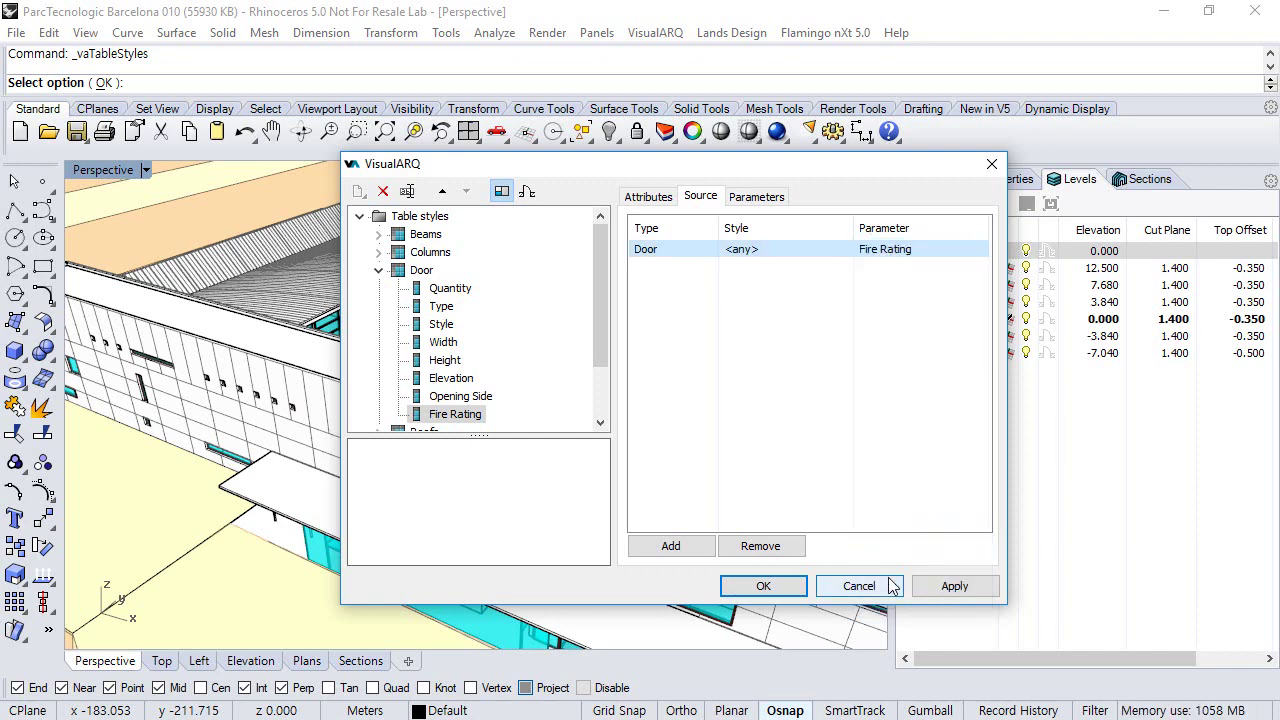
Step: Save the style changes and start a new table using the Door style
click(766, 587)
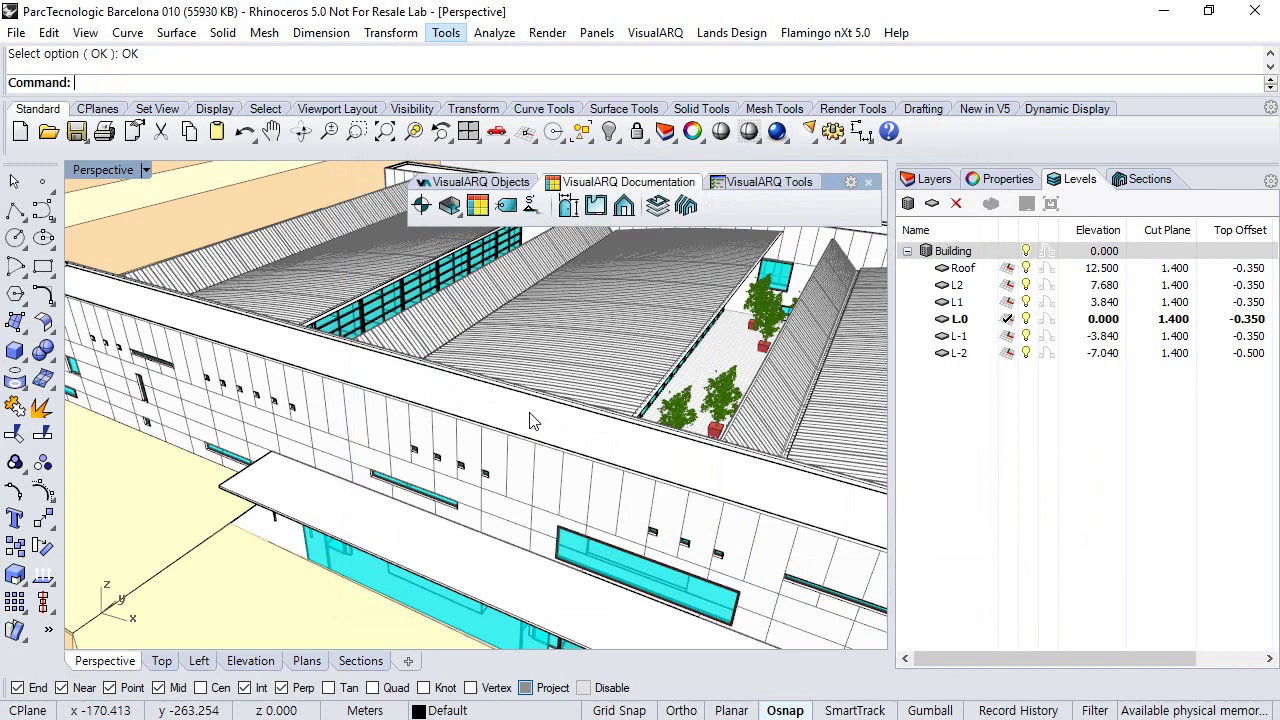
scroll(530, 405, up, 2)
scroll(533, 415, down, 4)
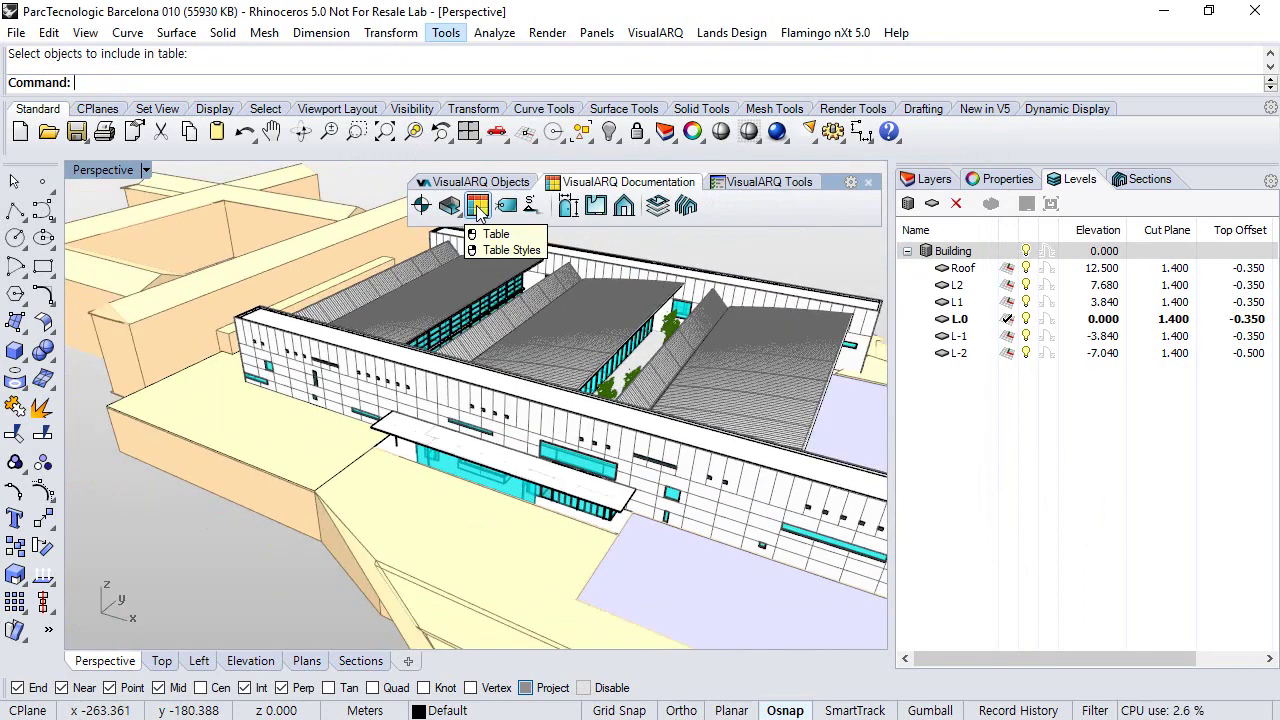
click(477, 205)
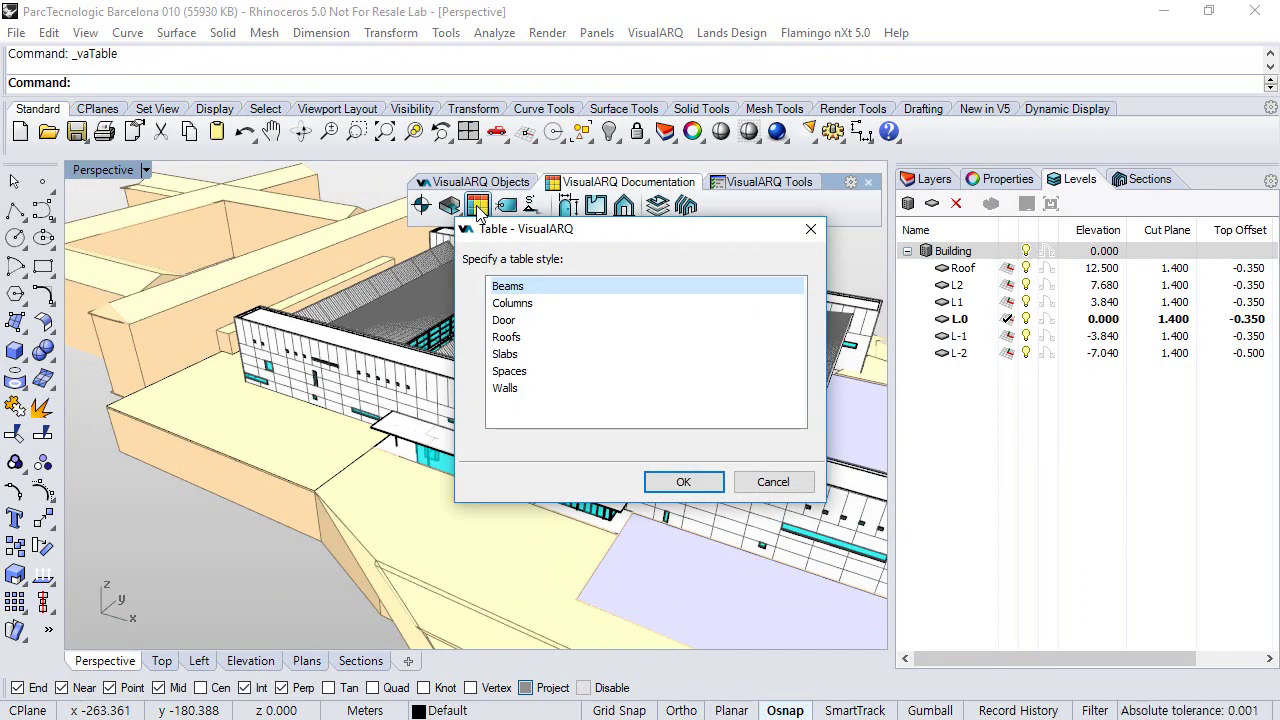
drag(582, 238, 798, 235)
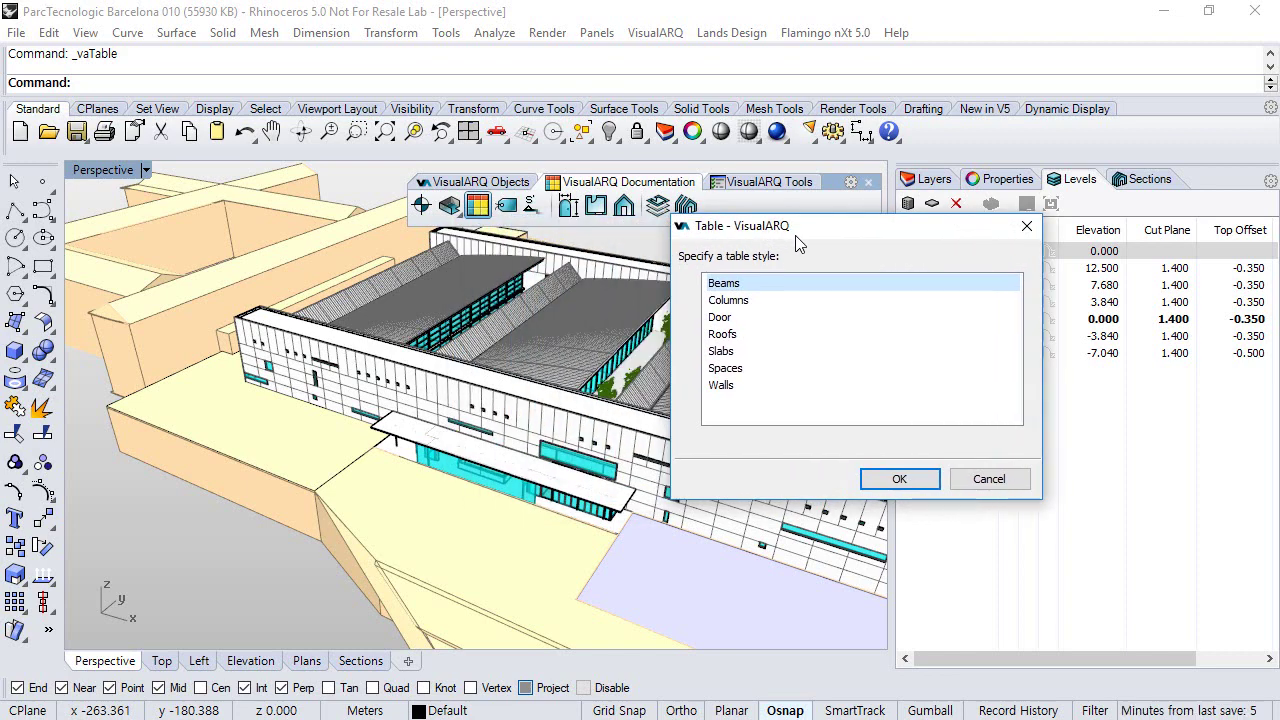
click(722, 319)
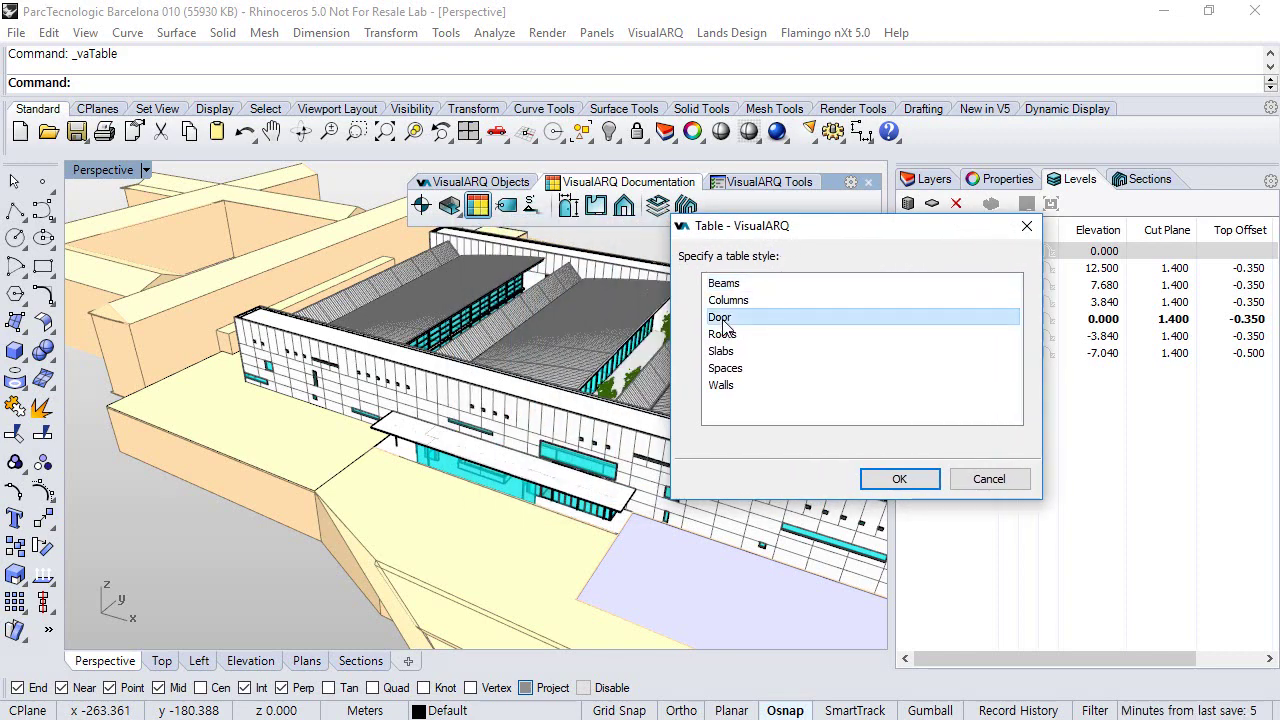
click(900, 478)
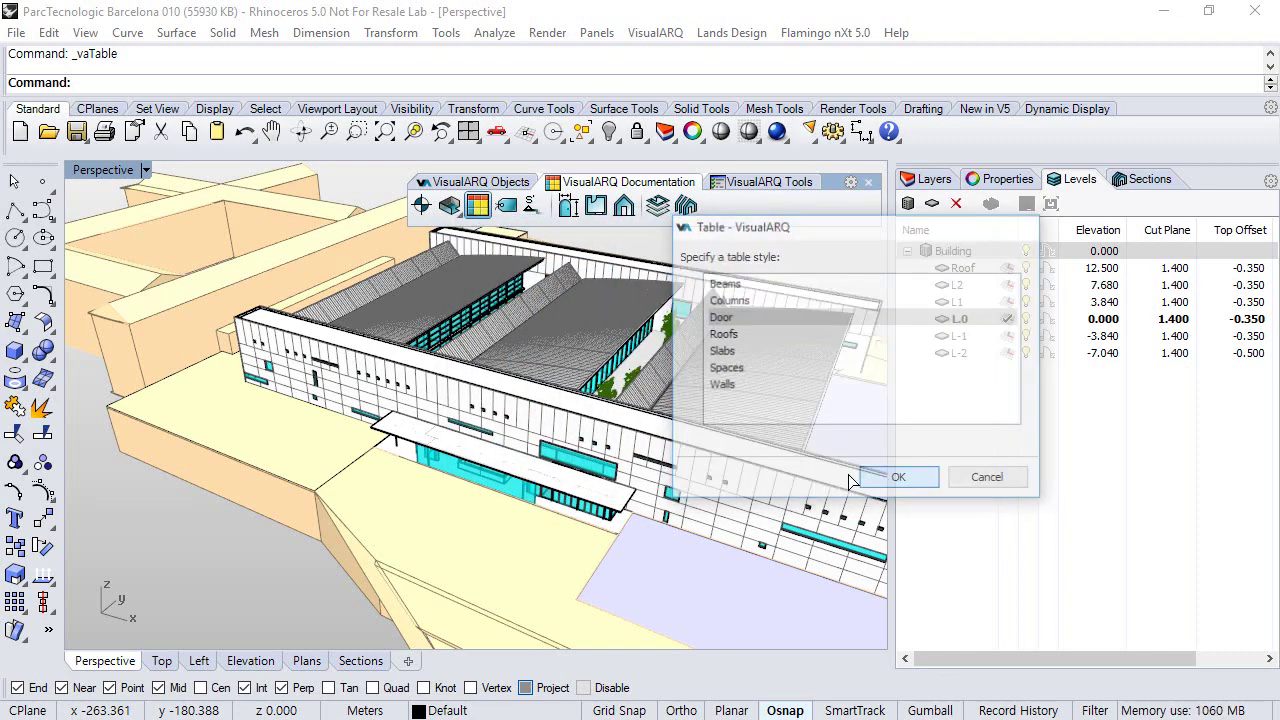
Step: Window-select the whole building so all its doors are included in the table
scroll(570, 410, down, 3)
right_drag(570, 410, 550, 418)
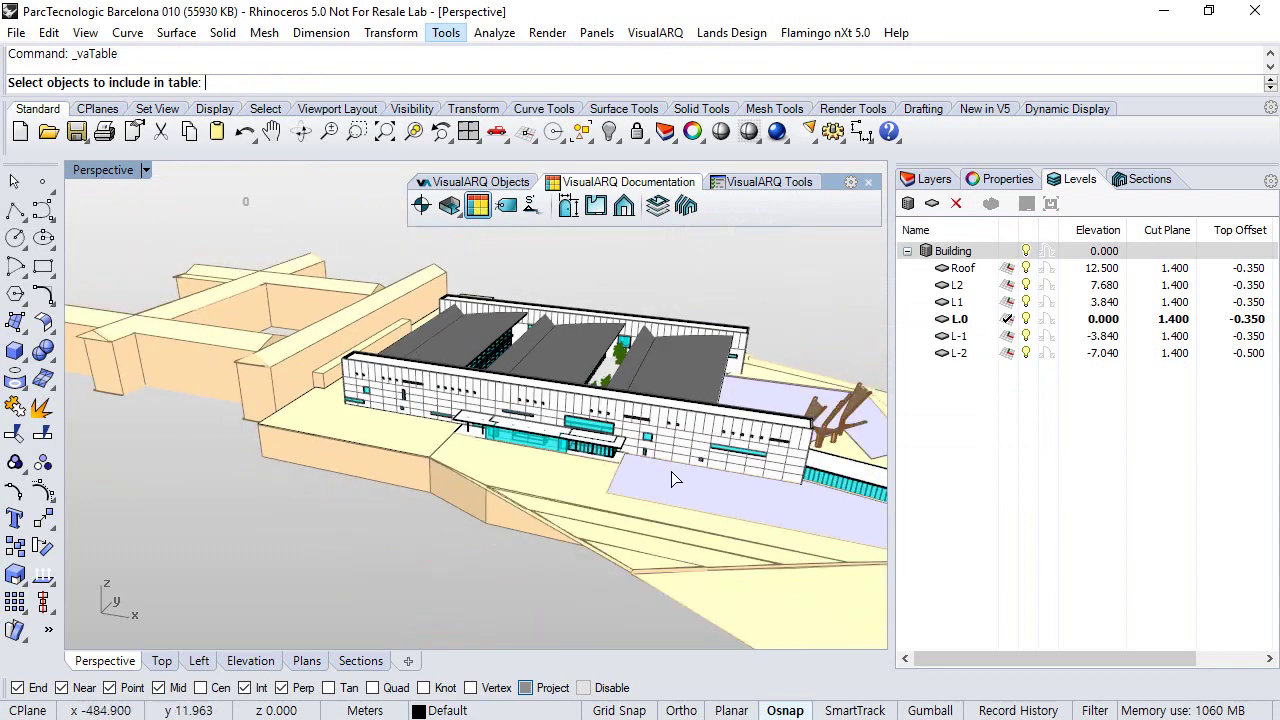
drag(733, 503, 828, 553)
right_drag(543, 391, 445, 544)
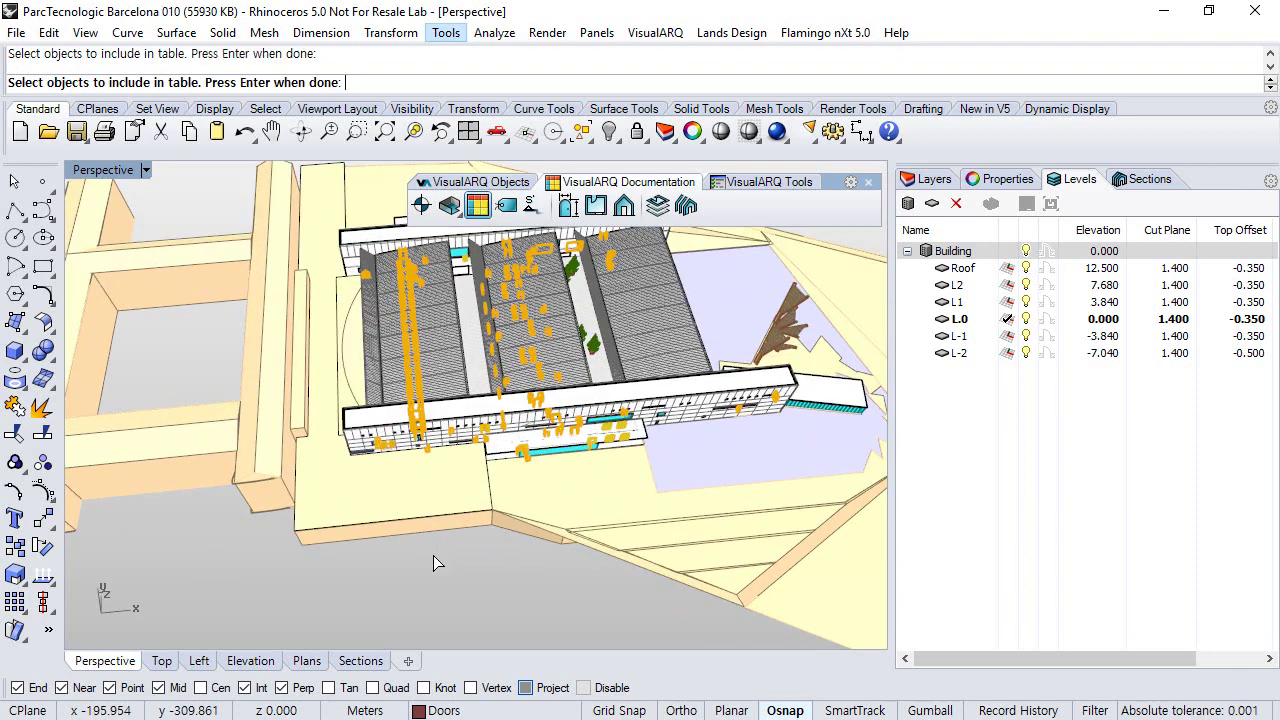
key(Return)
Step: Place the door table in front of the site and zoom in on its Fire Rating column (50 min., 30 min.)
click(415, 570)
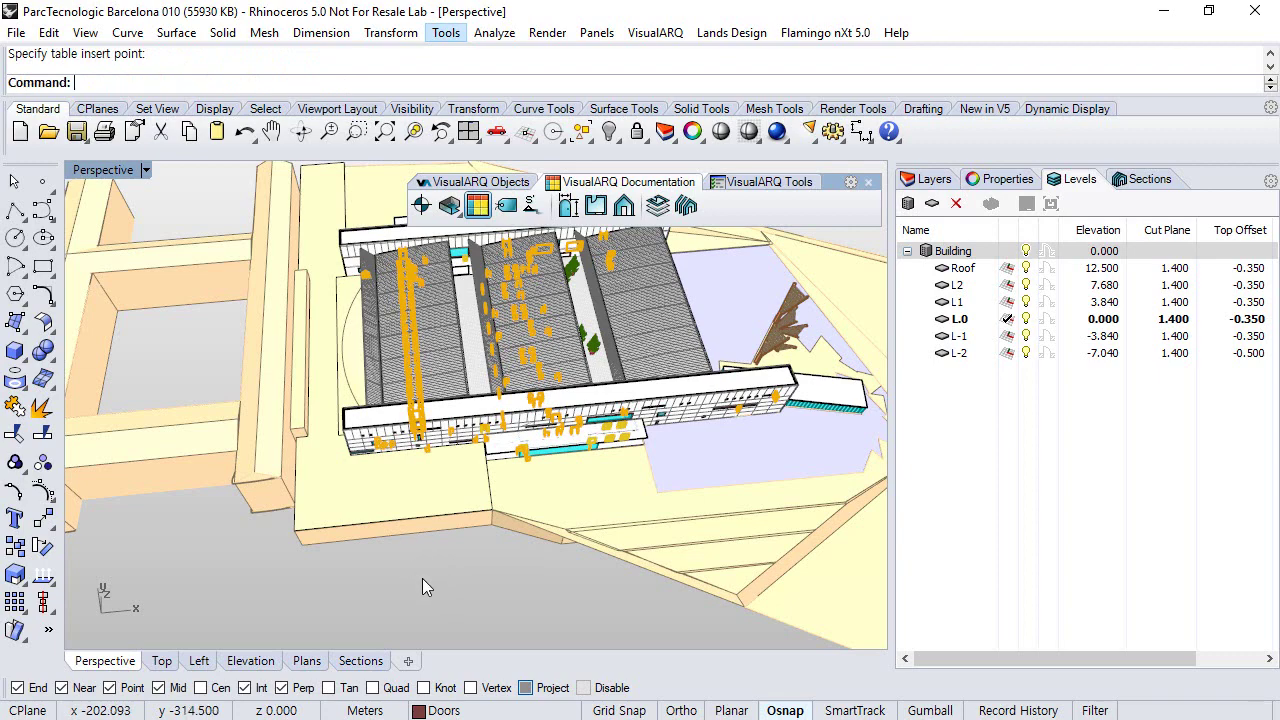
scroll(418, 488, up, 5)
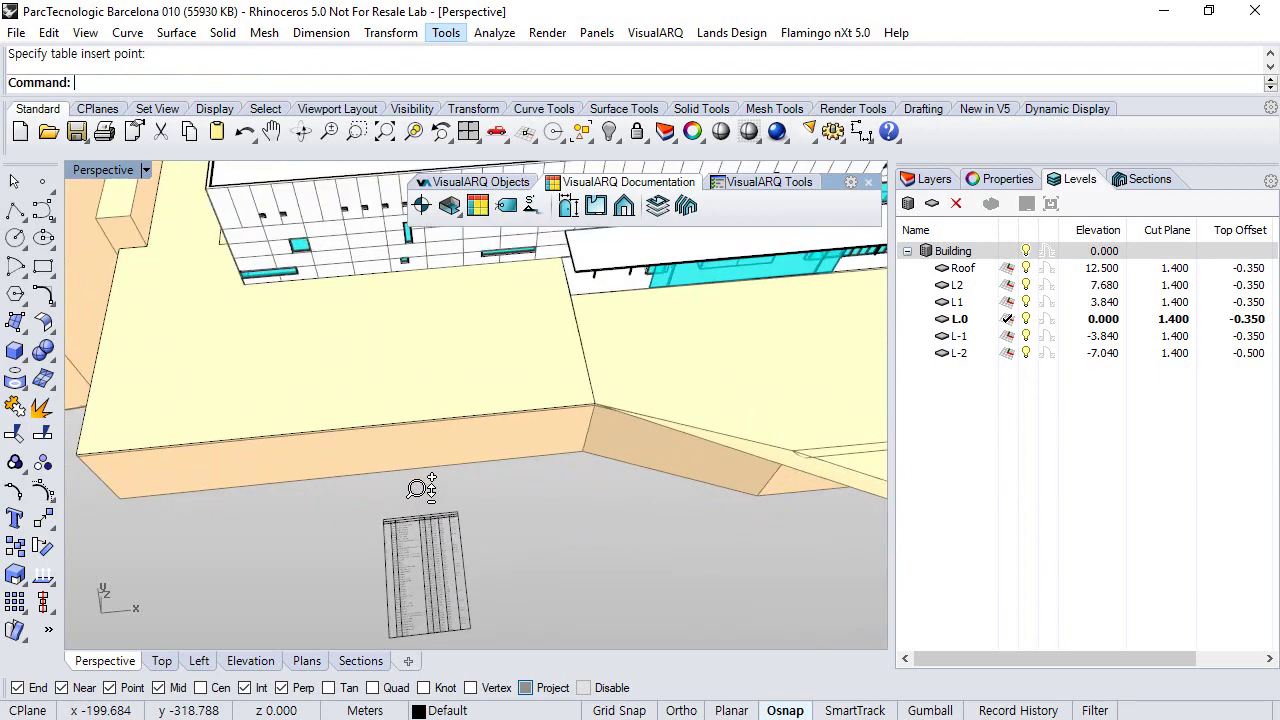
scroll(420, 488, up, 6)
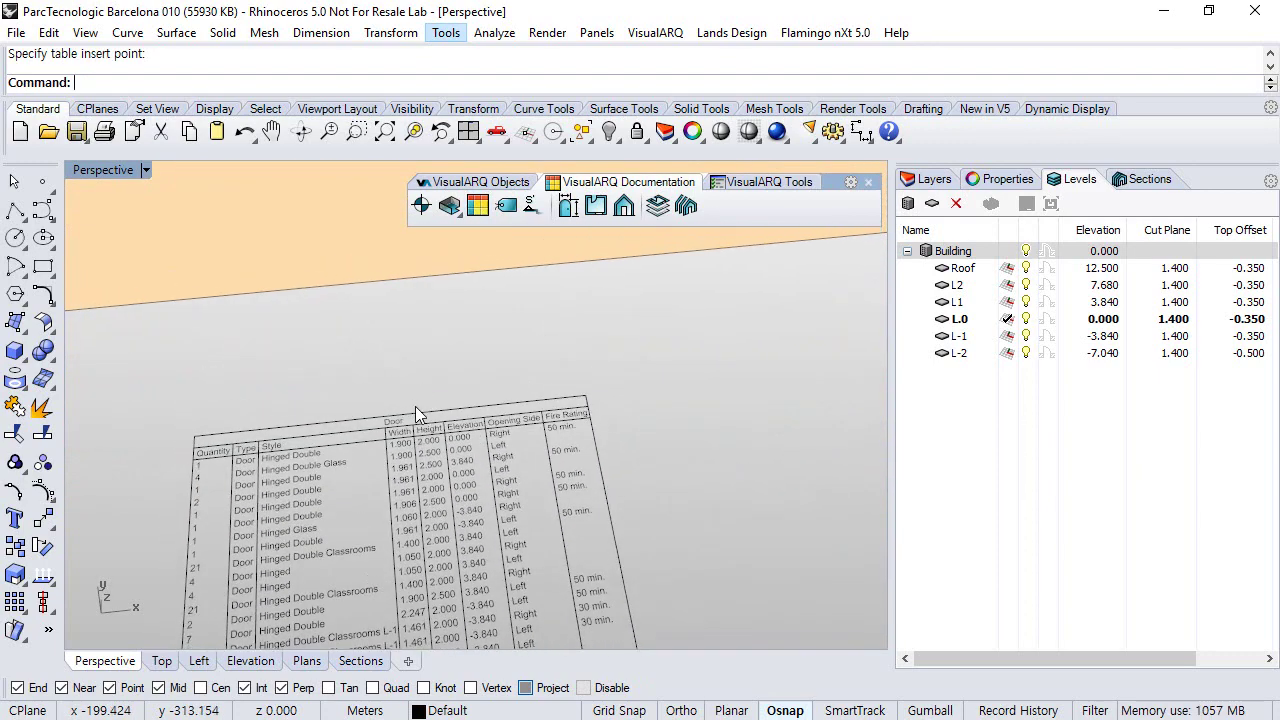
scroll(424, 445, up, 4)
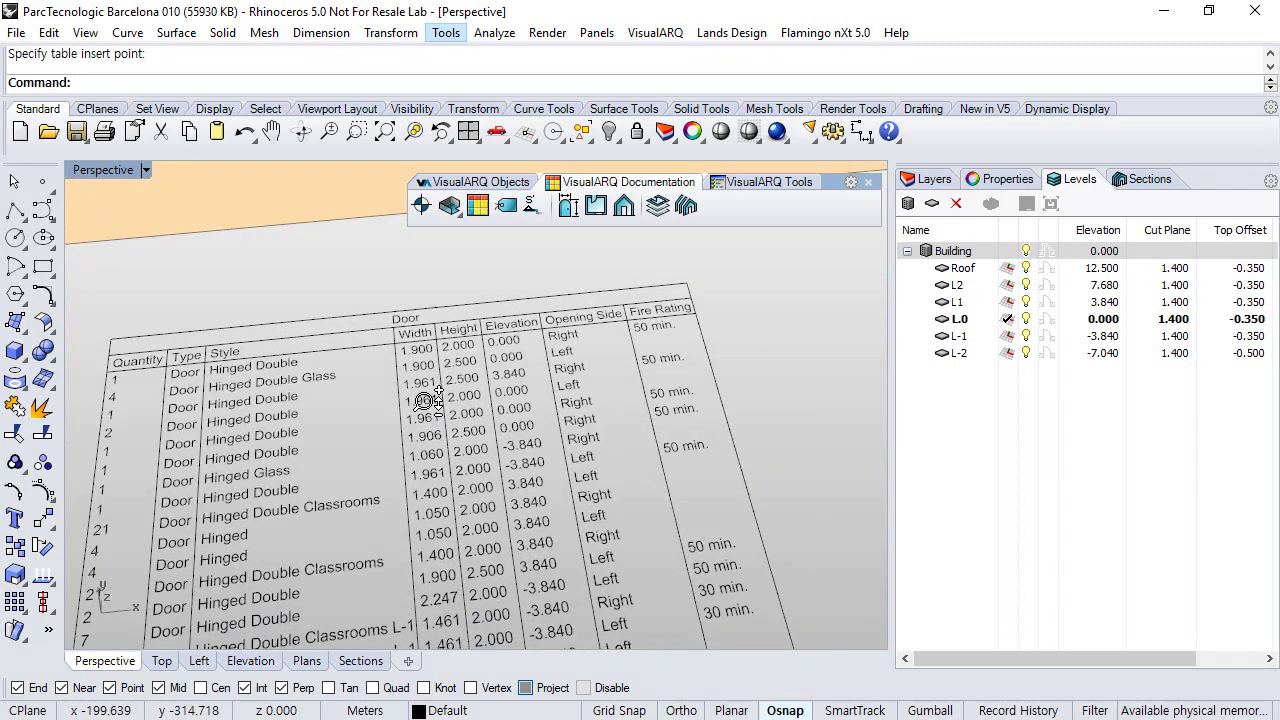
scroll(425, 400, up, 2)
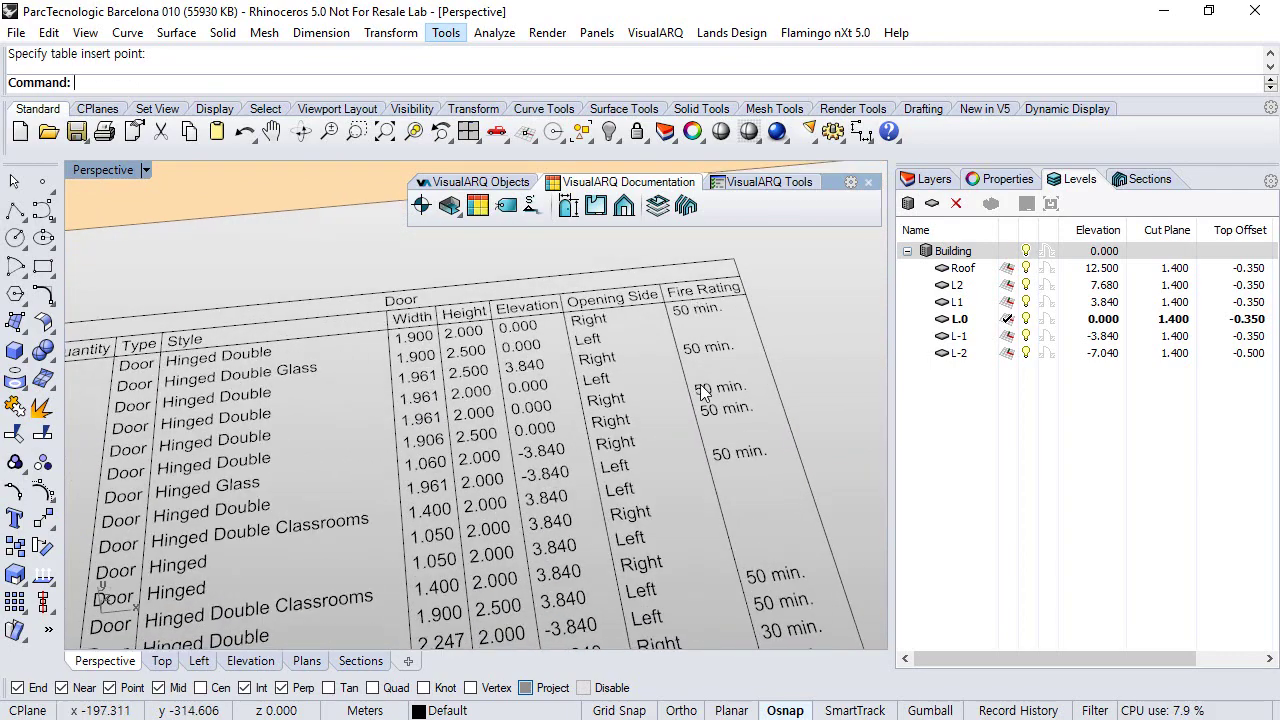